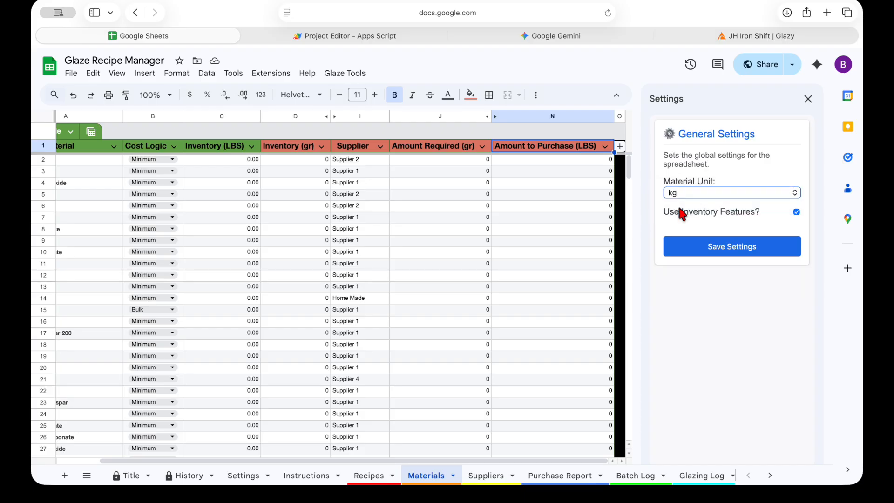
Step: Save the general settings with kg as the material unit and inventory features enabled, then check the Inventory and Amount to Purchase headers
click(796, 211)
click(796, 212)
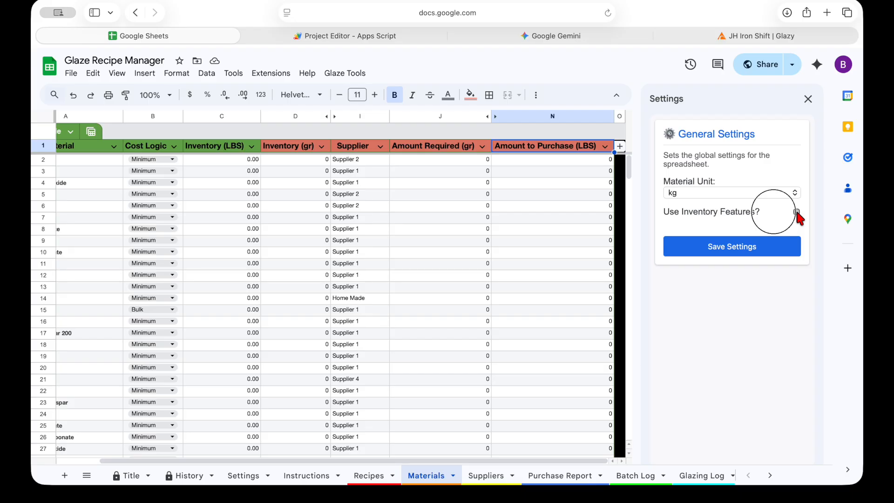
click(796, 212)
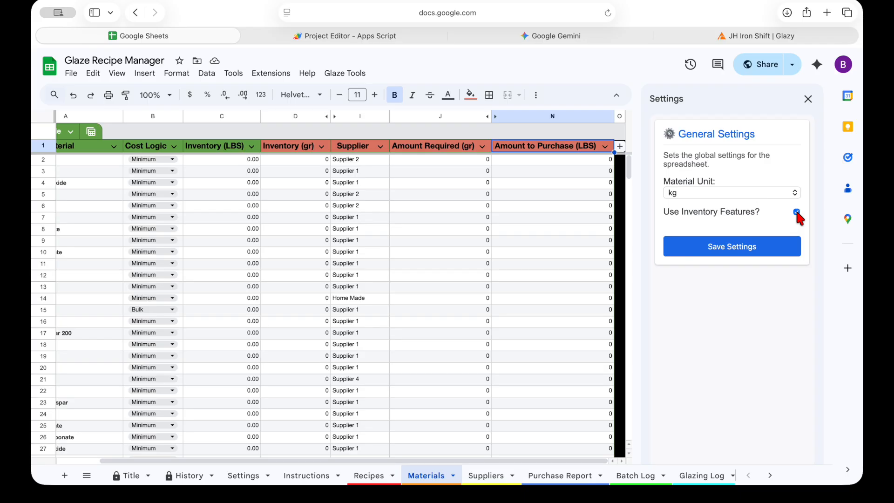
click(722, 252)
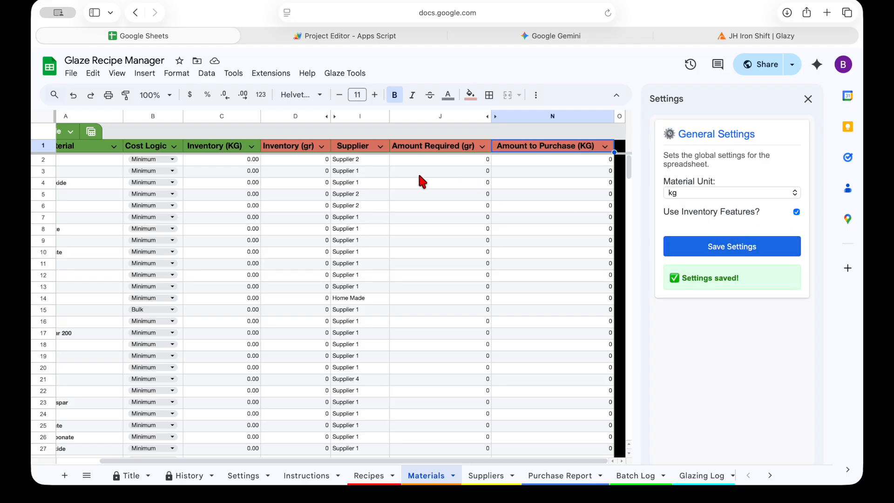
click(225, 147)
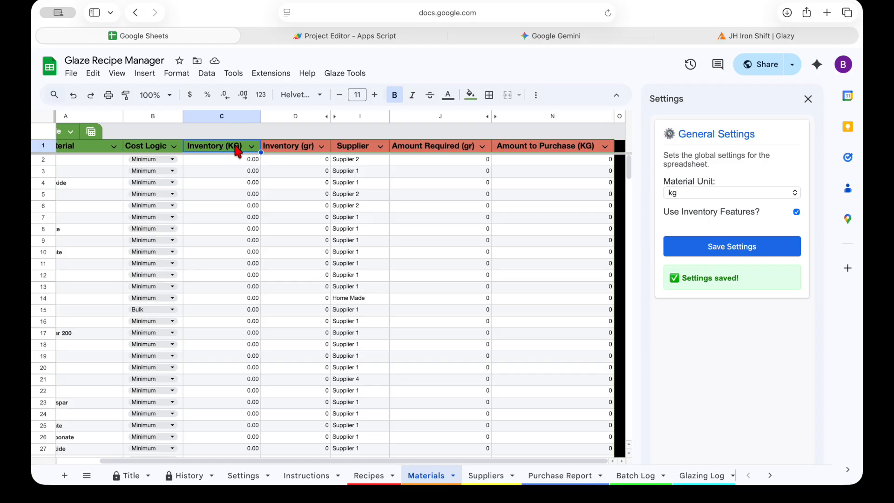
click(572, 150)
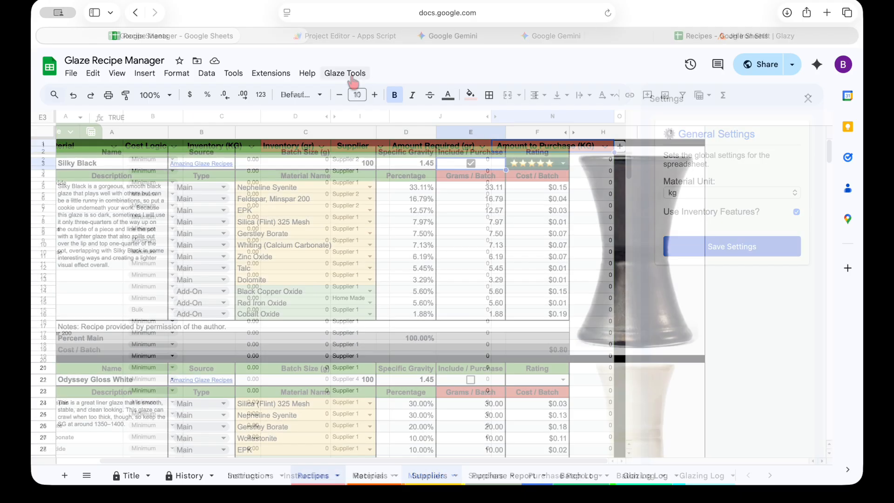
Step: Add a blank recipe to the Recipes sheet with Glaze Tools and acknowledge the confirmation
click(352, 74)
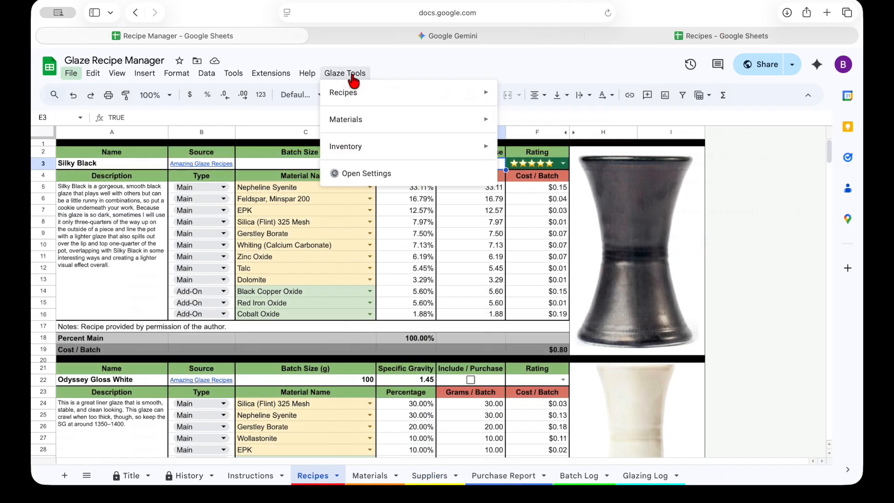
mouse_move(351, 96)
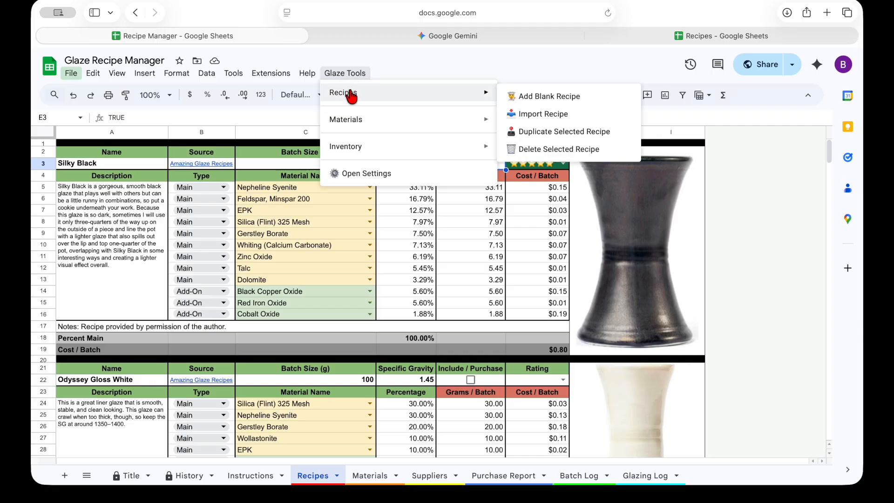
click(552, 97)
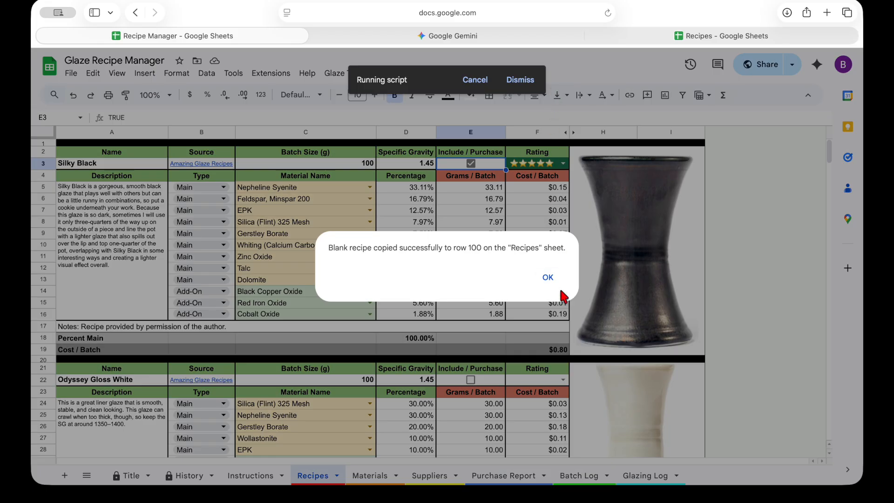
click(547, 278)
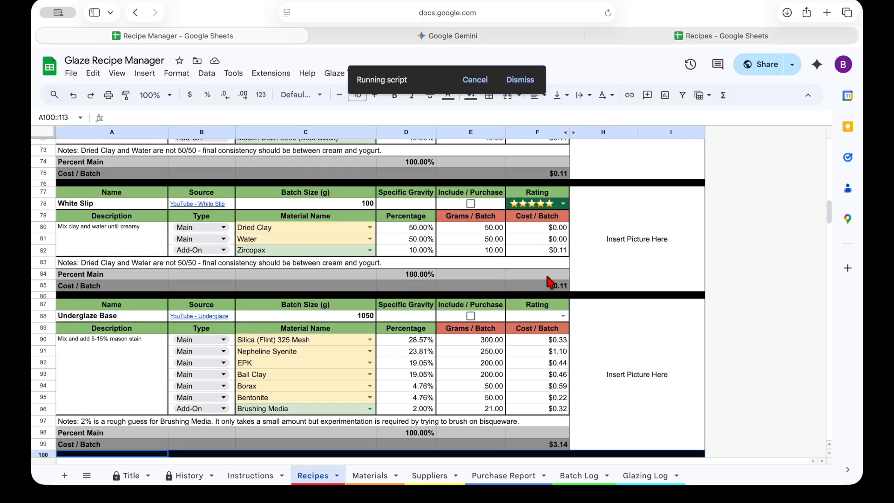
Step: Name the new blank recipe "Glaze Name" and enter "Home Made" as its source
scroll(549, 281, down, 5)
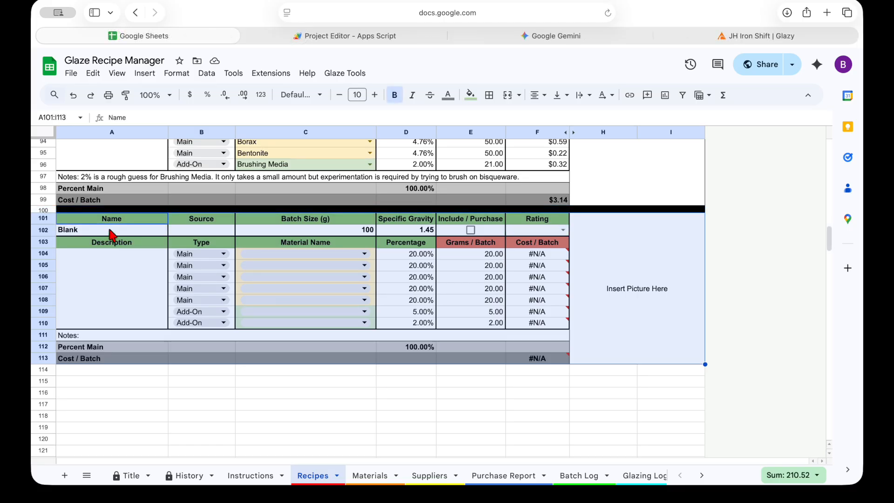
click(111, 230)
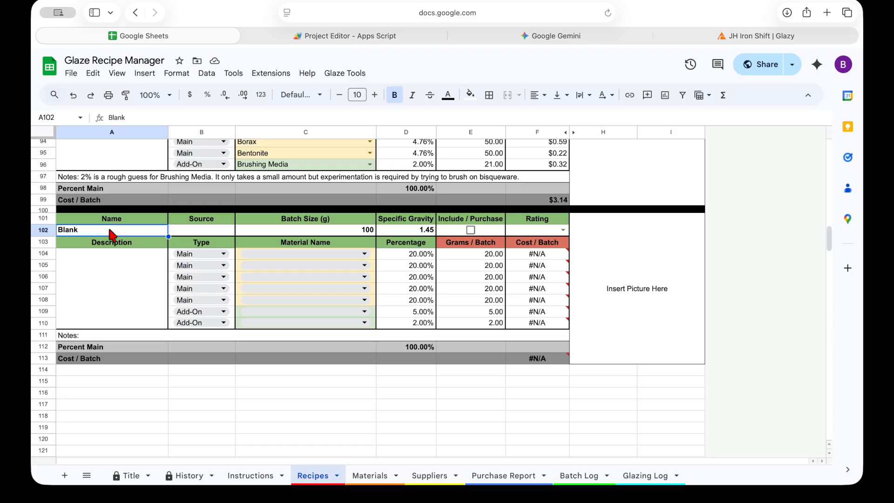
text(Gl)
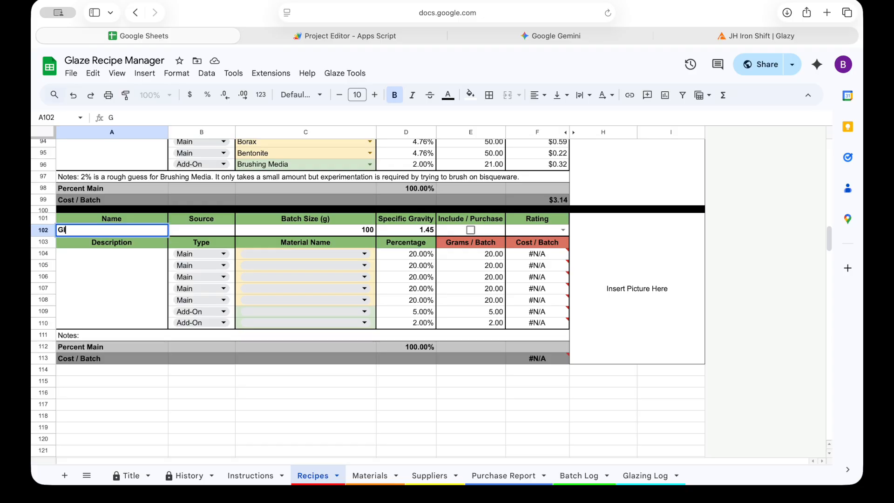
text(aze Name)
click(192, 232)
text(Home Made)
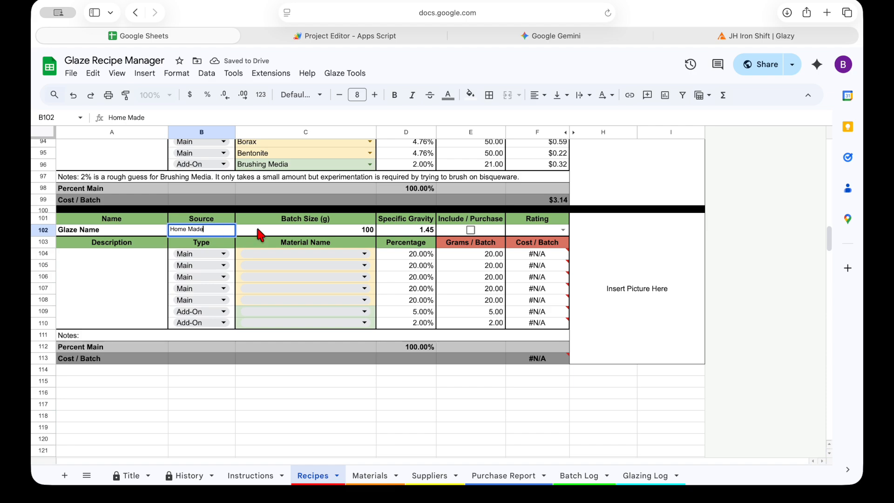
Step: Review the new recipe's batch size, specific gravity and Include / Purchase cells, and set its rating to three stars
click(306, 232)
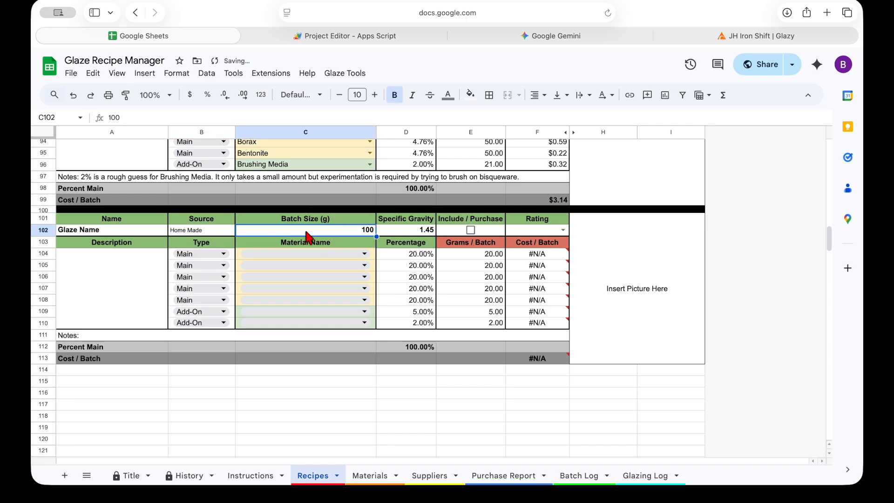
click(395, 232)
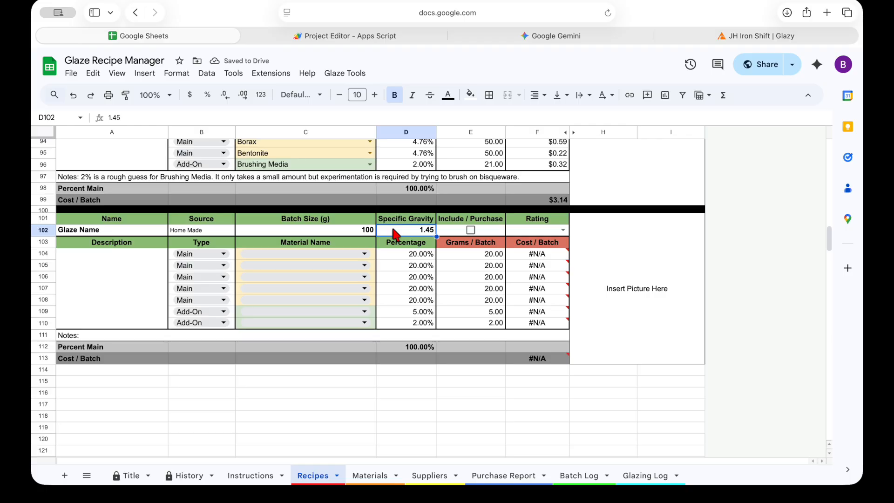
click(448, 231)
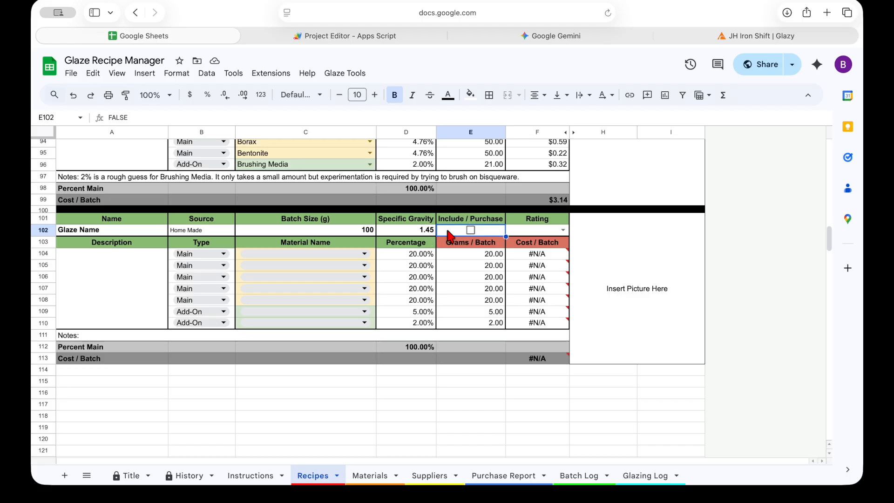
click(565, 230)
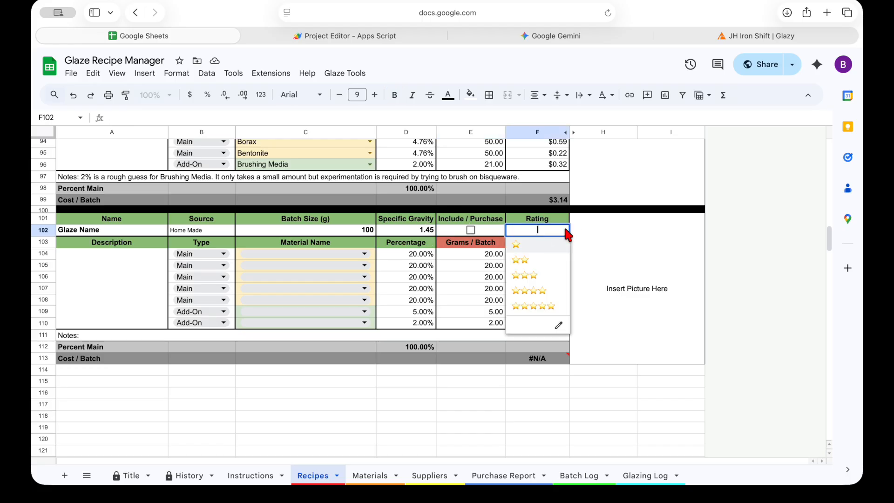
click(538, 276)
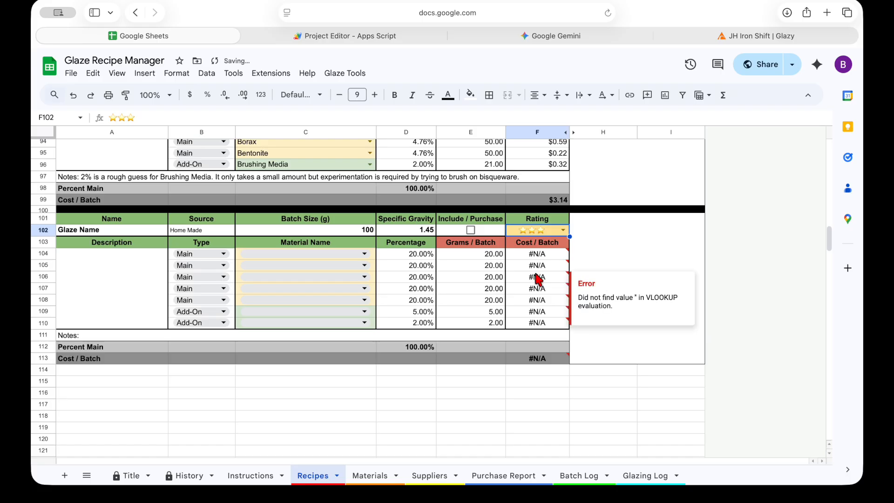
Step: Enter "Describe your glaze" as the new recipe's description and choose Main as the first material row's type
click(78, 273)
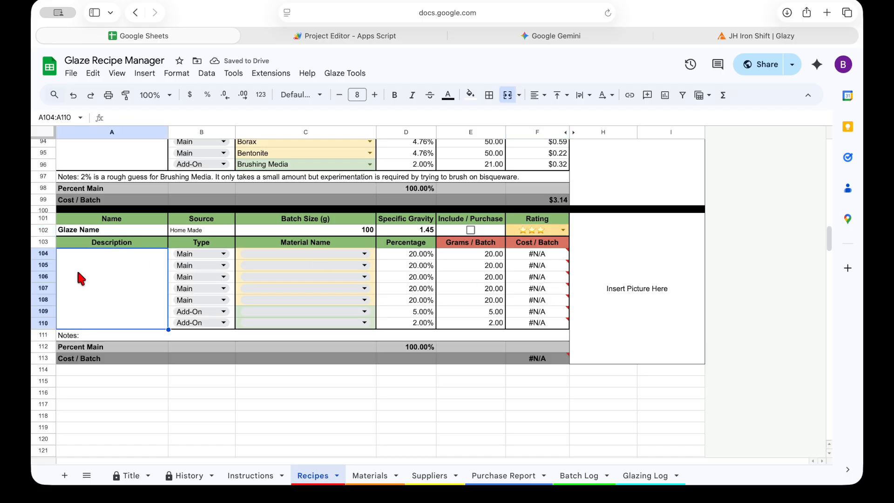
text(Des)
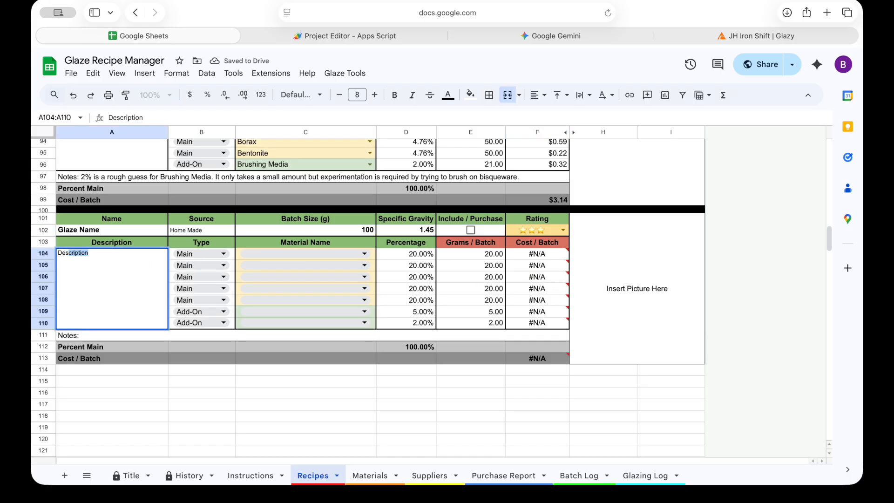
text(cribe your glaze)
click(223, 254)
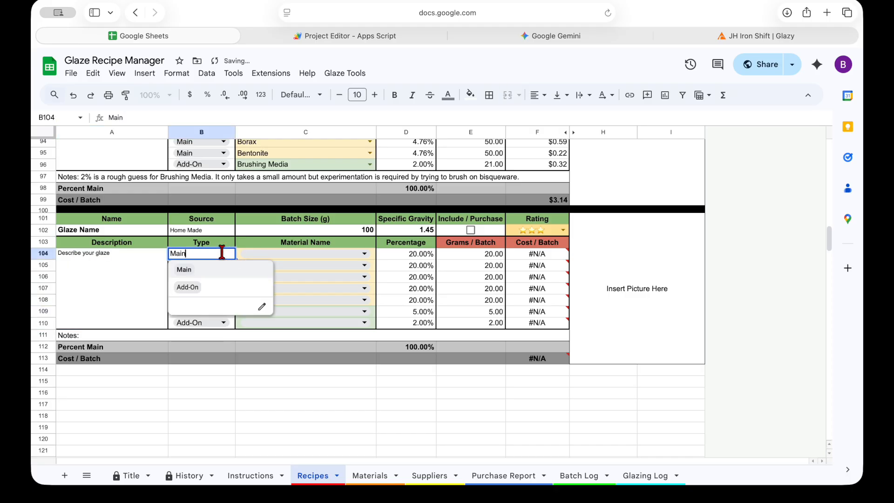
click(191, 271)
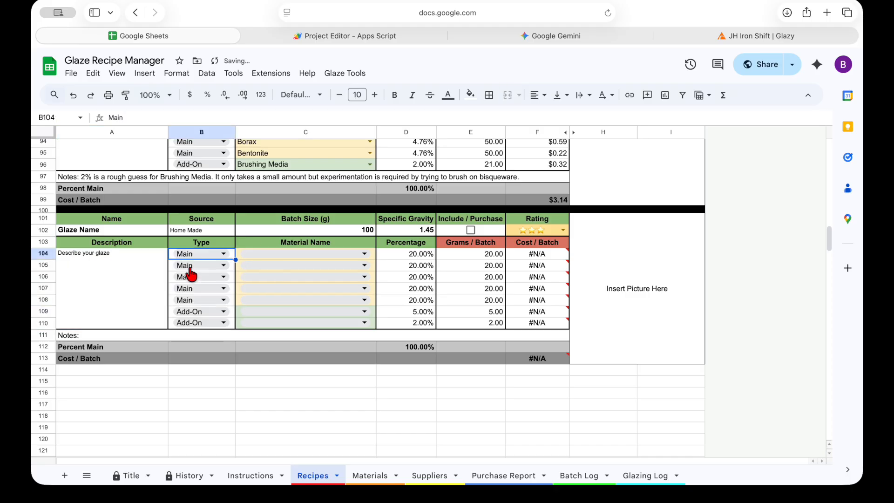
Step: Set the first two main materials of the new recipe to Nepheline Syenite and Whiting (Calcium Carbonate)
click(364, 254)
text(ne)
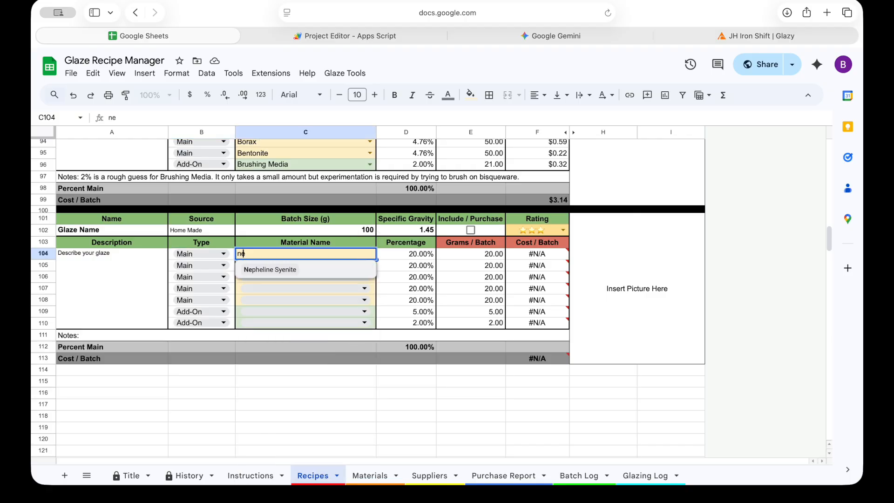
click(289, 277)
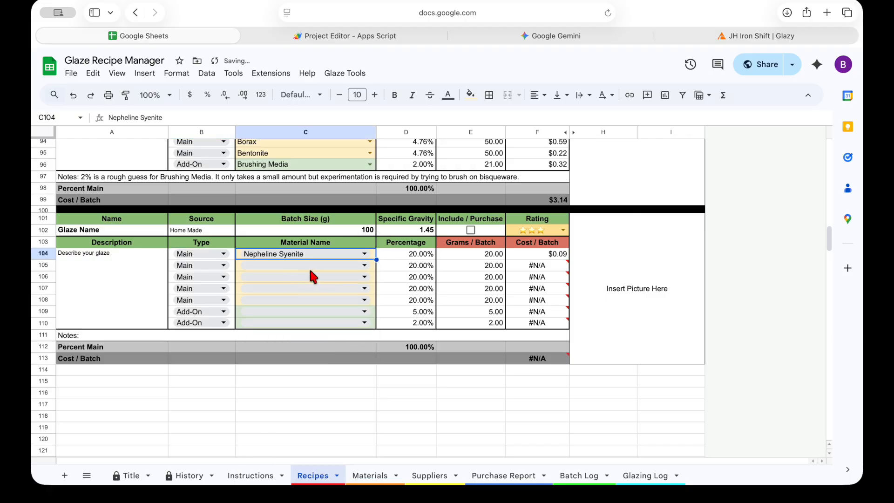
click(365, 267)
text(whi)
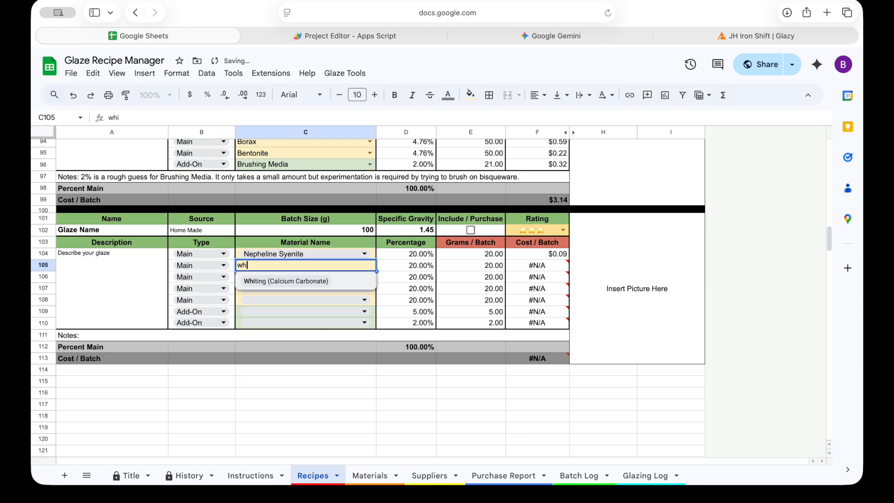
click(267, 282)
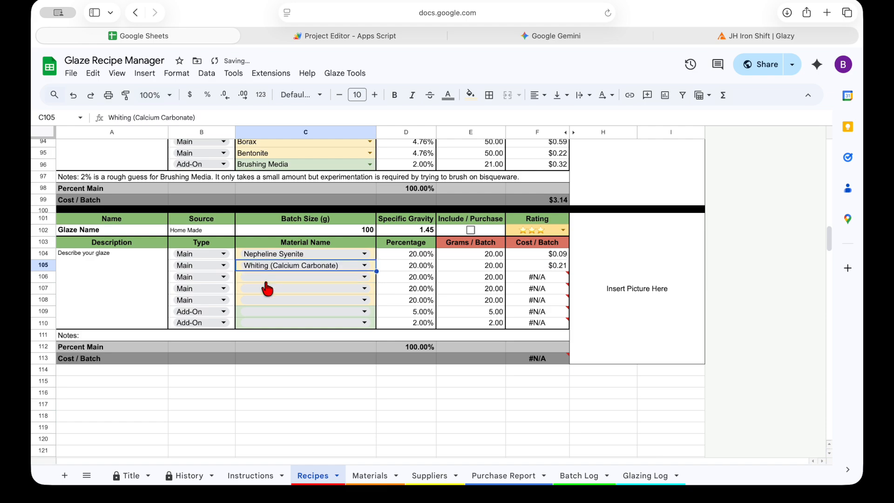
Step: Fill the remaining three main material rows with Ferro Frit 3134, EPK and Silica (Flint) 325 Mesh
click(276, 277)
text(fr)
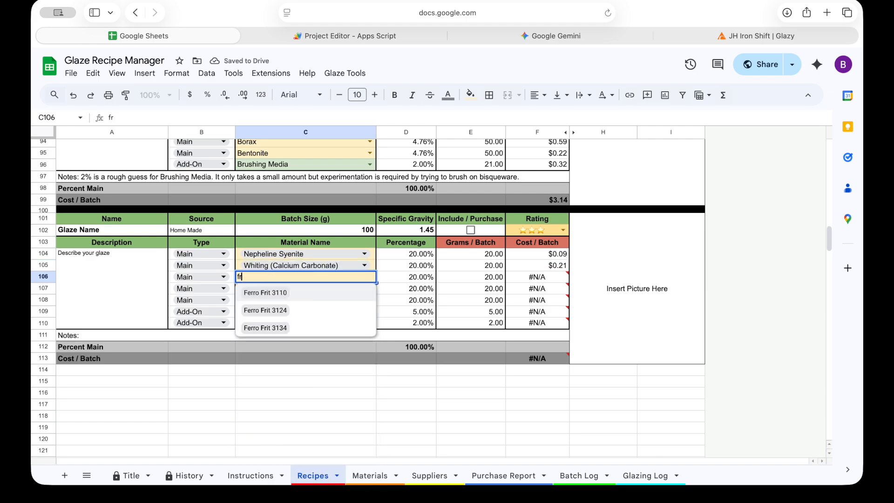
click(279, 328)
click(309, 287)
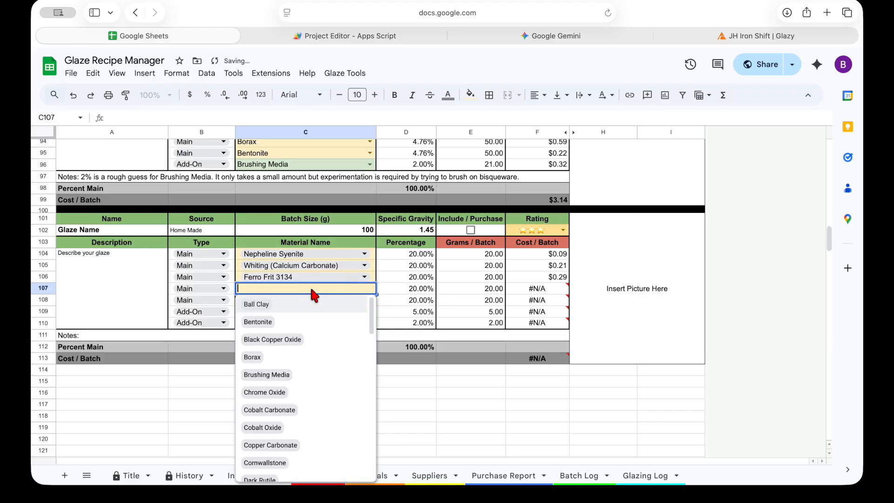
text(epk)
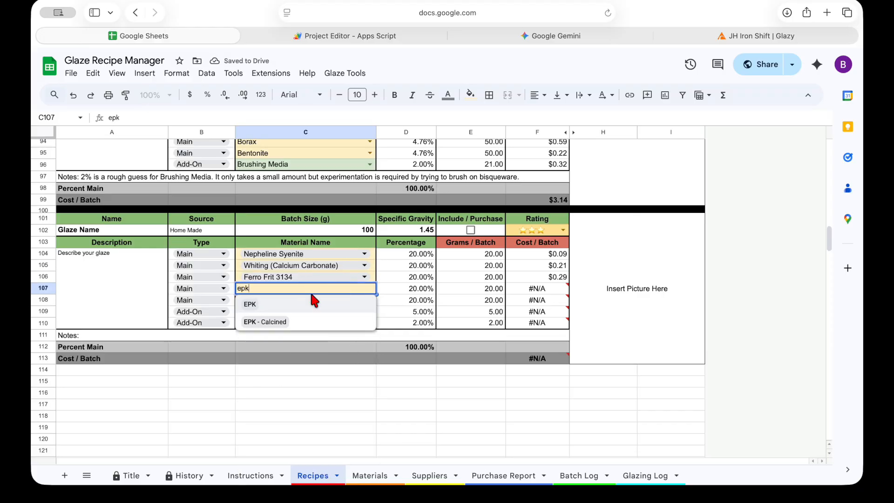
click(259, 304)
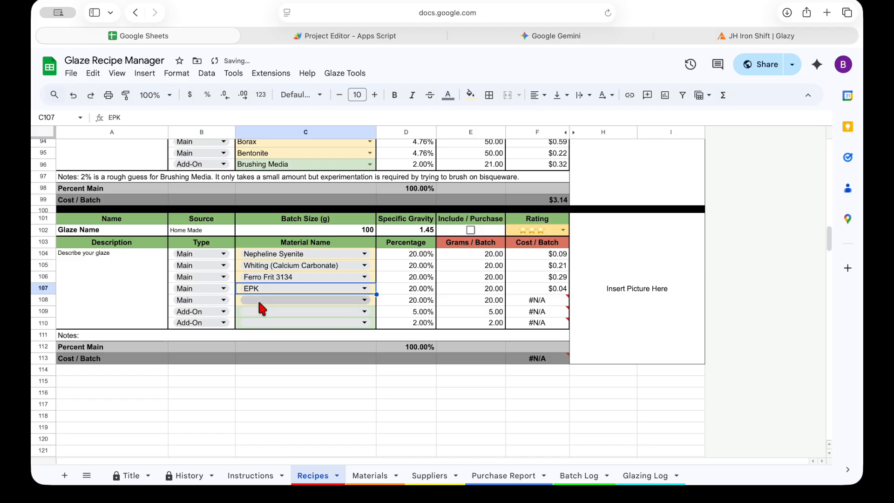
click(259, 302)
text(sil)
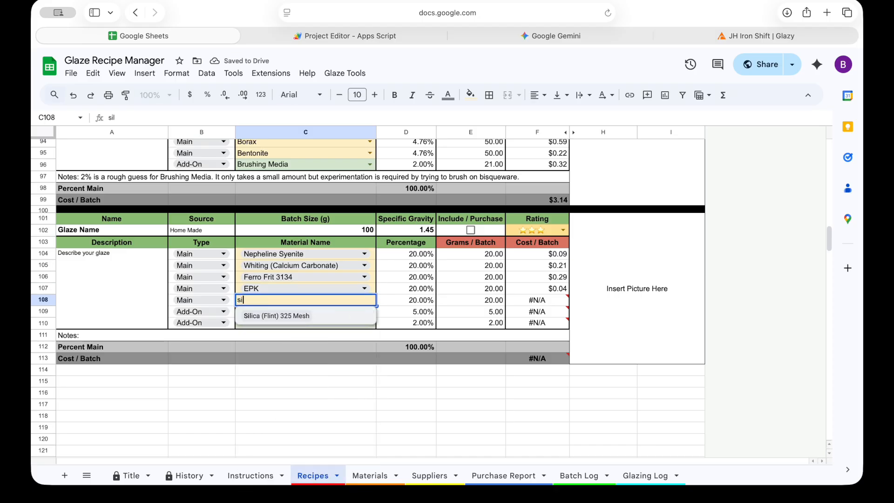
click(263, 316)
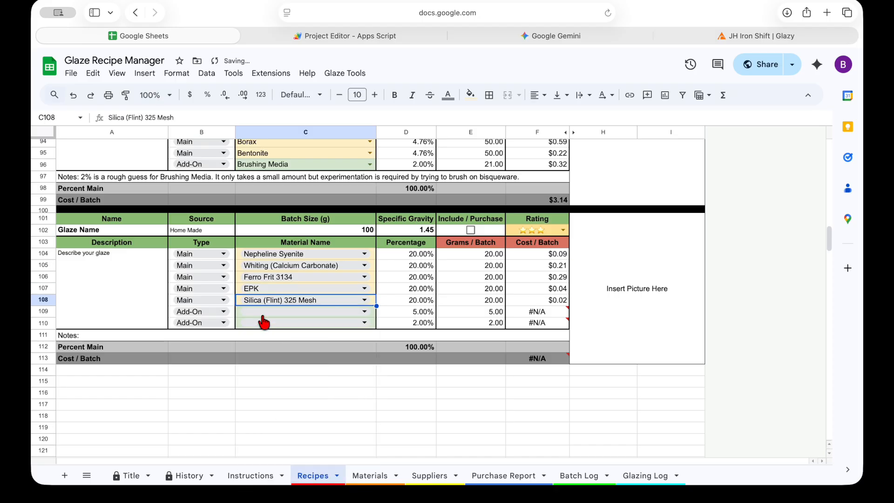
Step: Set the new recipe's two add-on materials to Bentonite and Cobalt Oxide
click(265, 310)
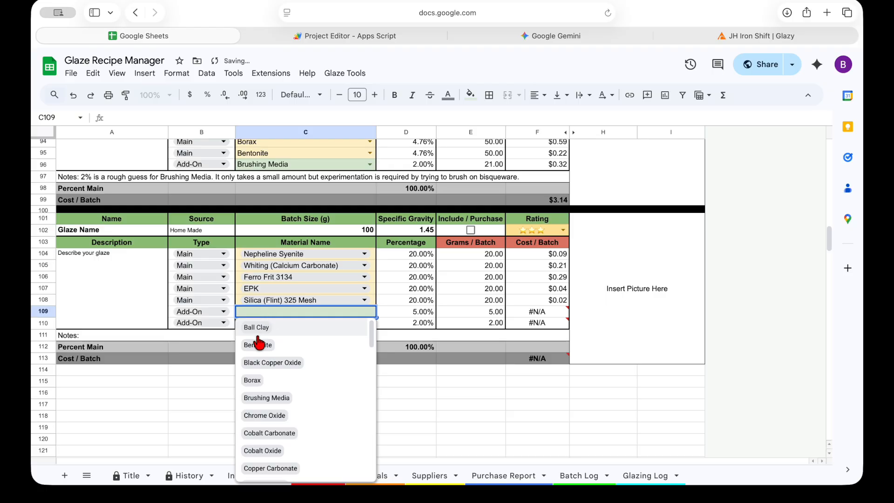
click(258, 345)
click(271, 323)
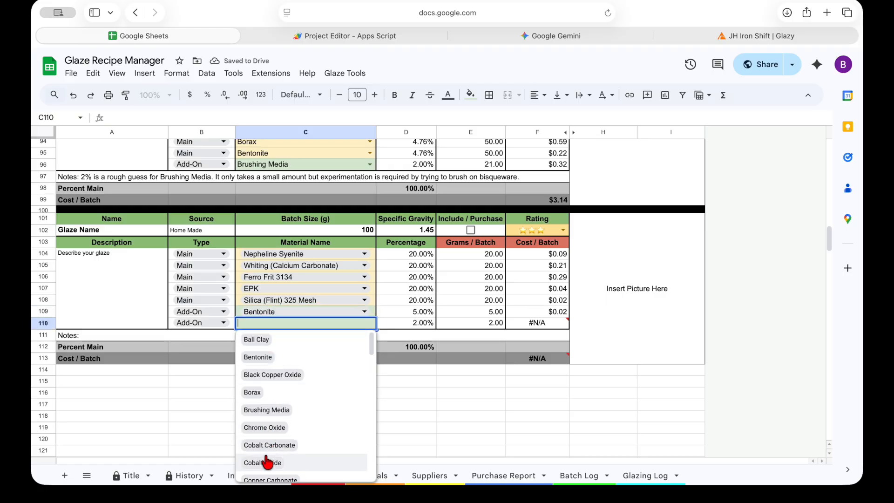
click(273, 463)
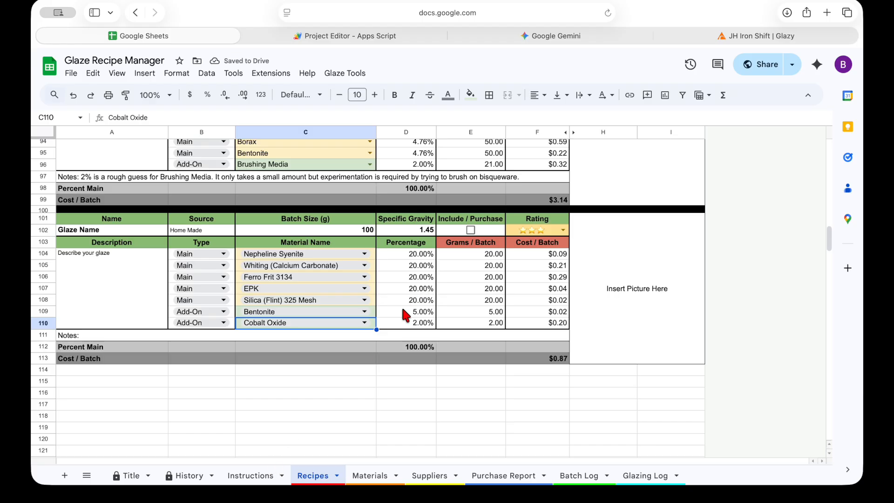
Step: Review the new recipe's Percent Main formula, main material percentages, Cost / Batch total and individual material costs
click(410, 347)
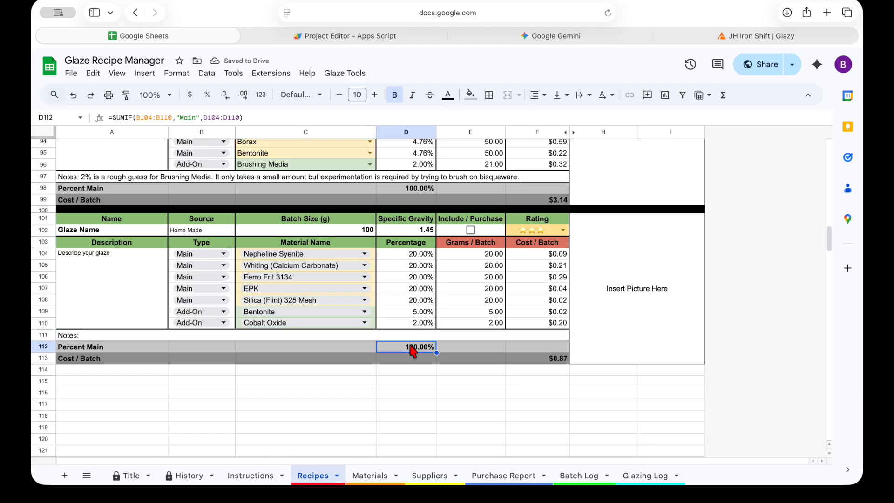
click(400, 250)
drag(400, 250, 395, 297)
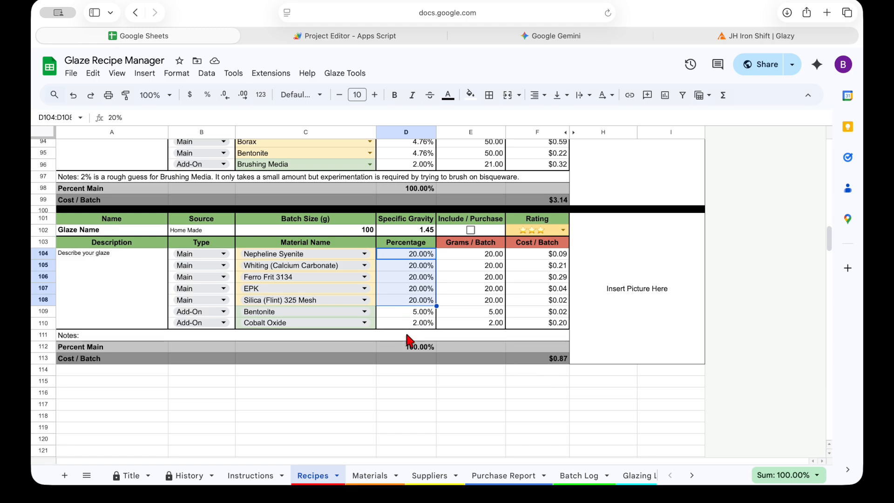
click(531, 361)
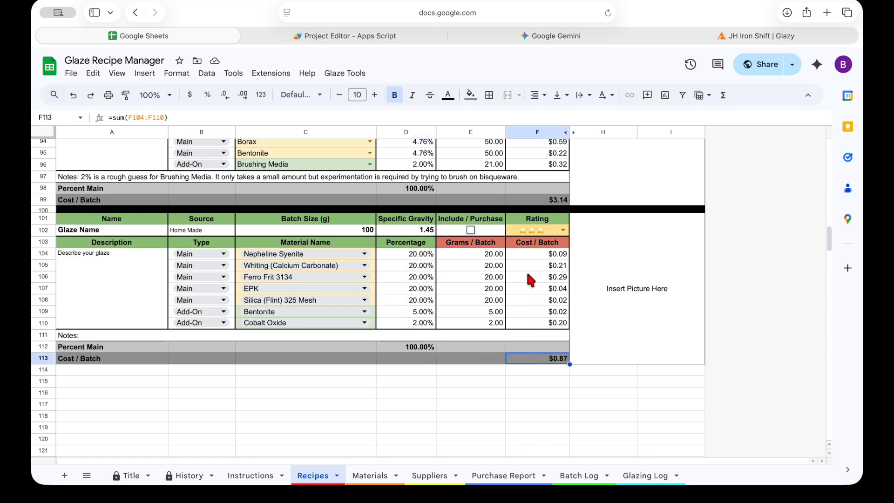
drag(535, 252, 537, 319)
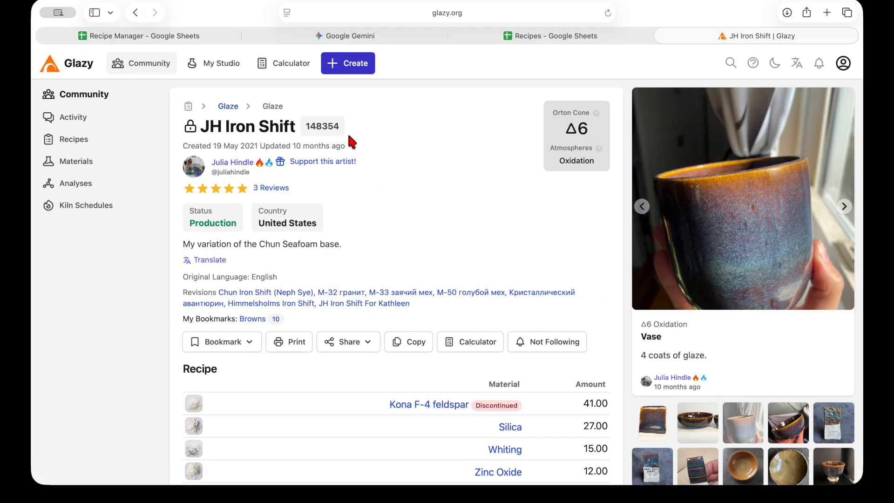
Step: On Glazy, export the JH Iron Shift recipe in GlazeChem format
click(367, 344)
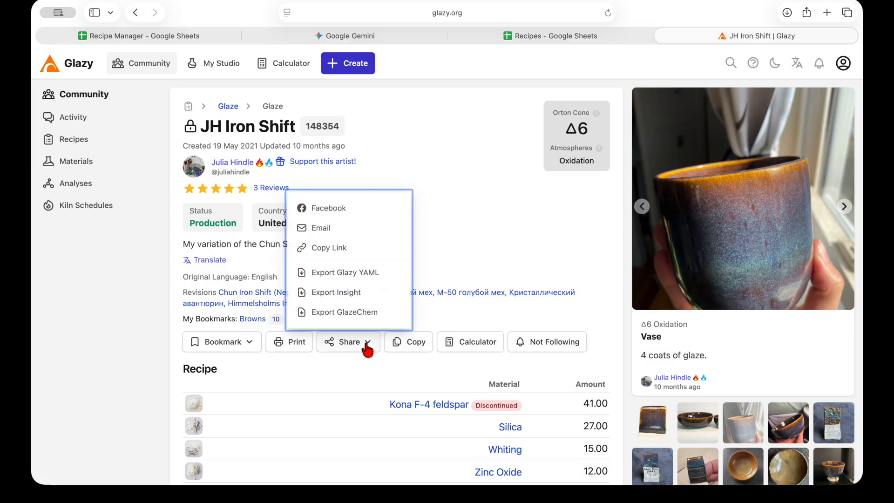
click(351, 317)
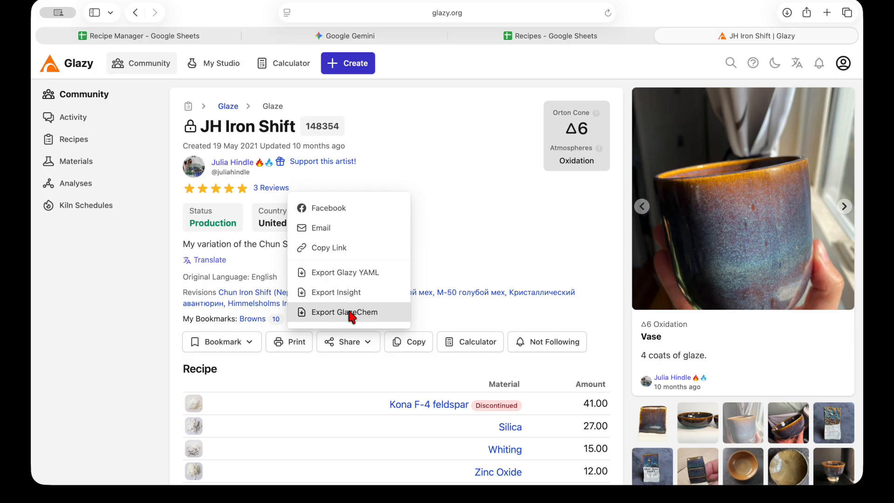
click(495, 241)
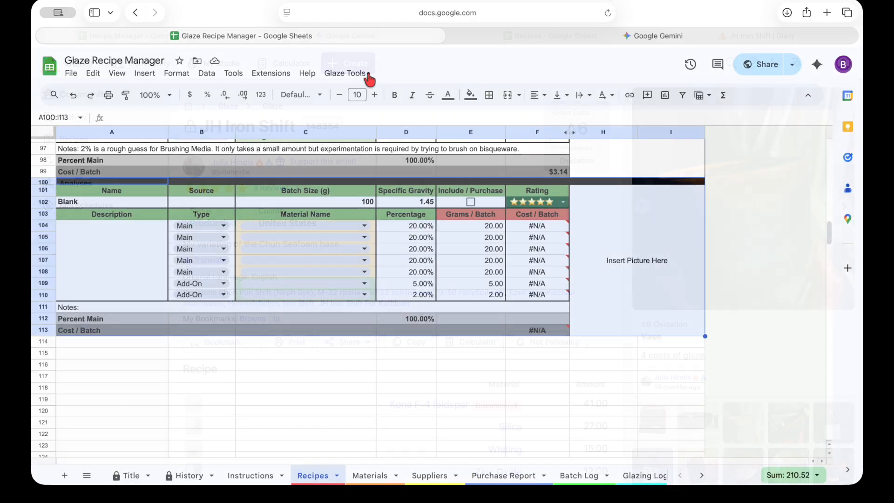
Step: In the Glaze Recipe Manager spreadsheet, start a recipe import and choose the exported file Glazy_ID_148354_GlazeChem.txt
click(352, 74)
mouse_move(353, 95)
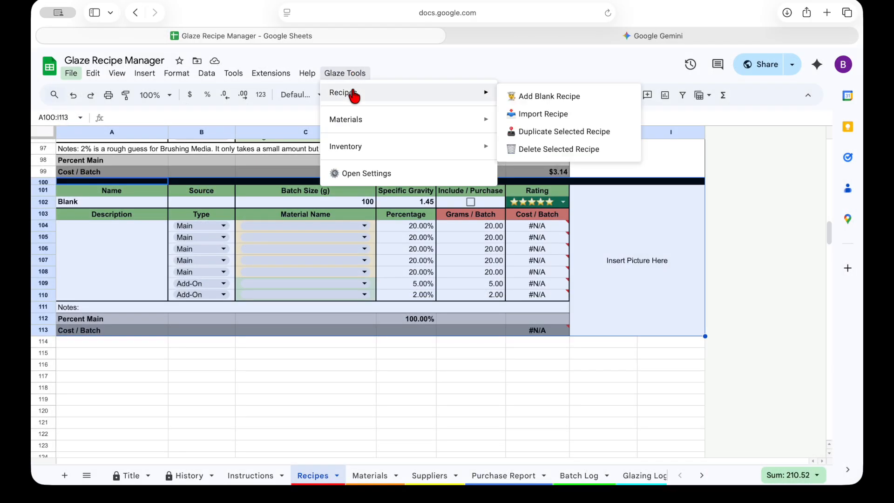
click(532, 117)
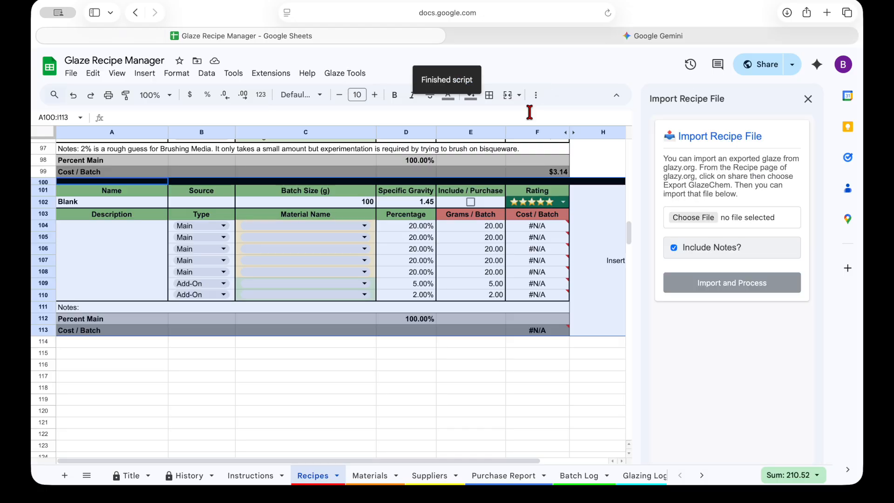
click(693, 218)
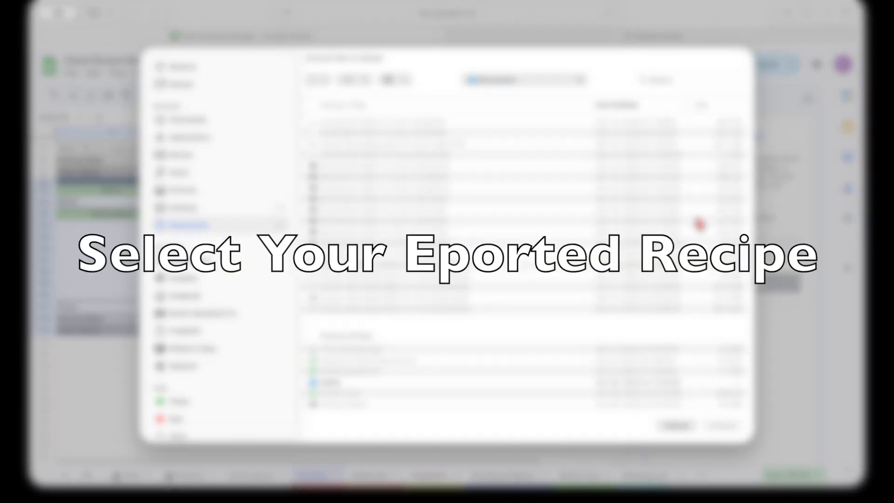
click(203, 119)
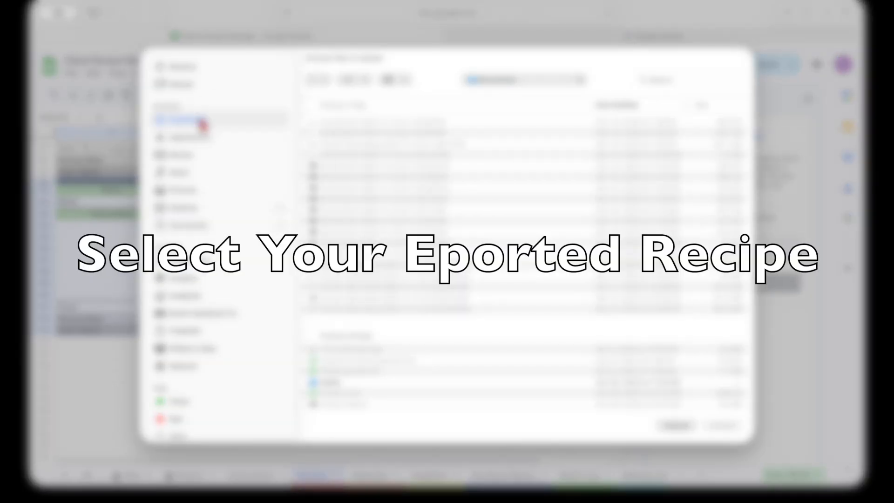
click(369, 122)
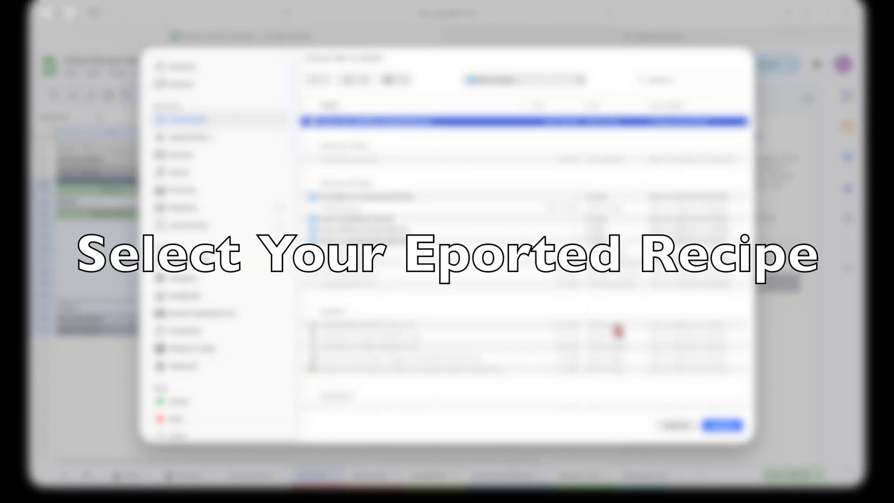
click(722, 427)
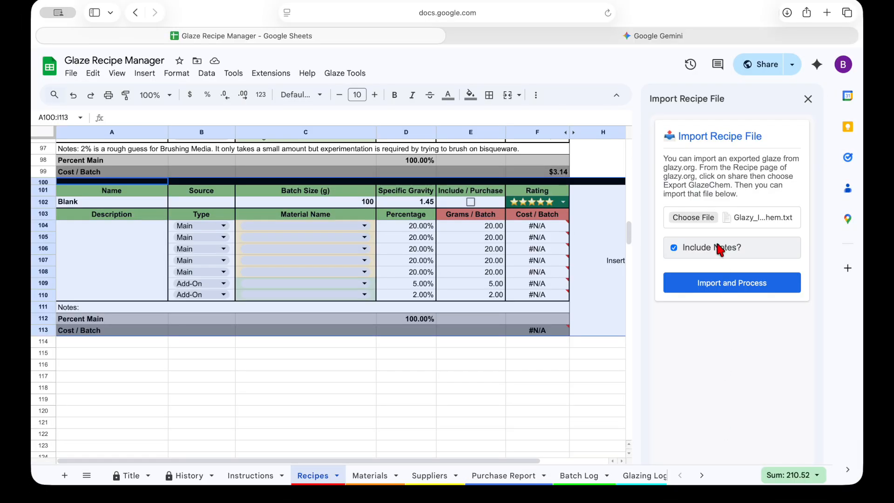
Step: Import and process the chosen recipe file with notes included, and close the import pane
click(732, 290)
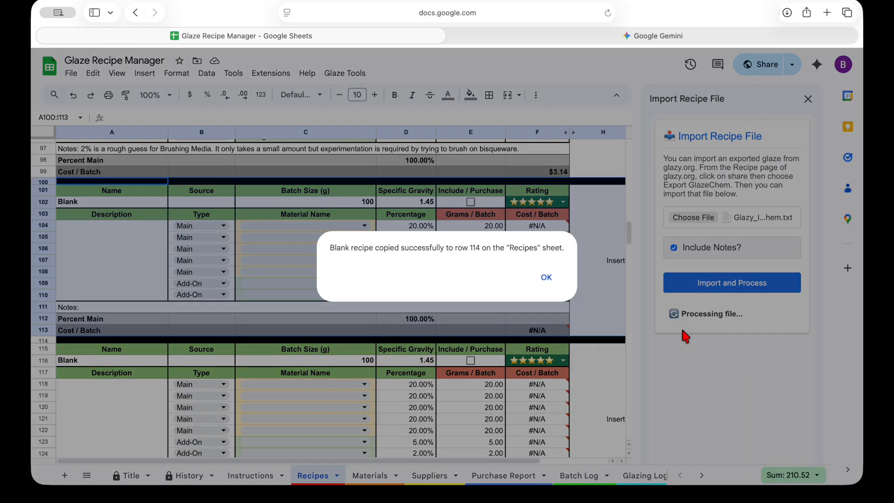
click(546, 277)
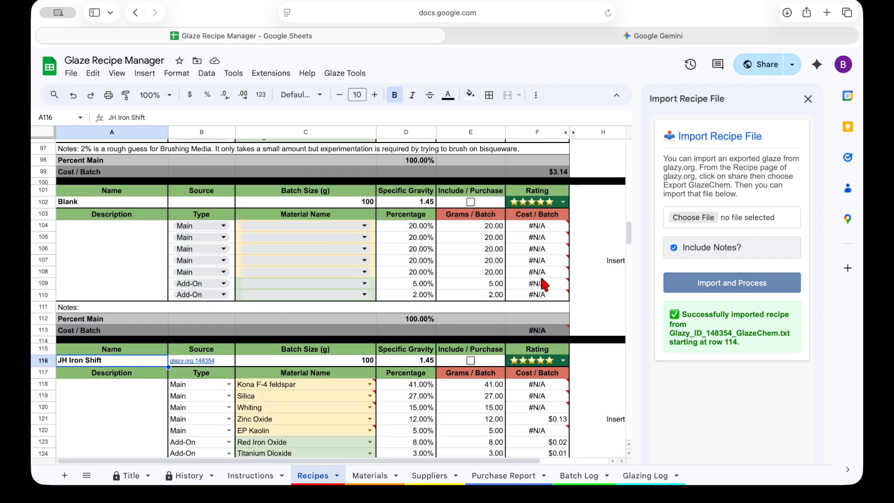
click(808, 100)
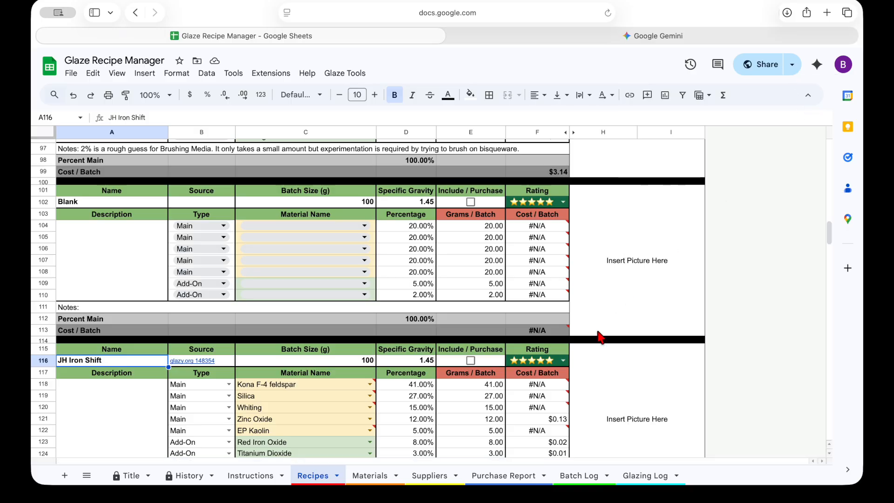
Step: Replace the imported JH Iron Shift recipe's invalid Silica with Silica (Flint) 325 Mesh and Whiting with Whiting (Calcium Carbonate)
scroll(598, 332, down, 5)
scroll(597, 332, up, 1)
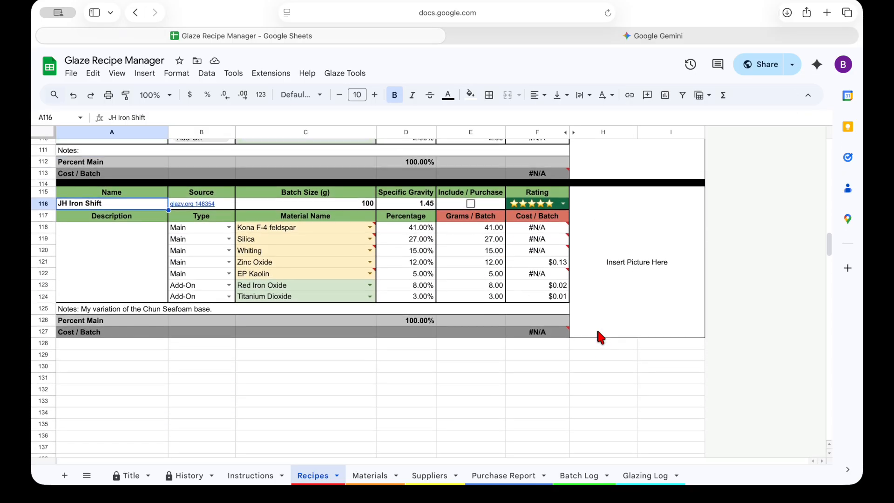
drag(135, 190, 462, 325)
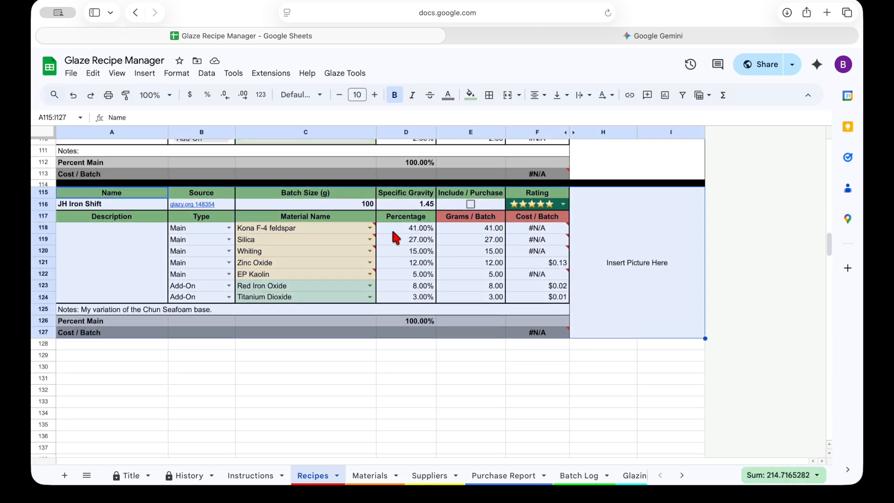
mouse_move(370, 228)
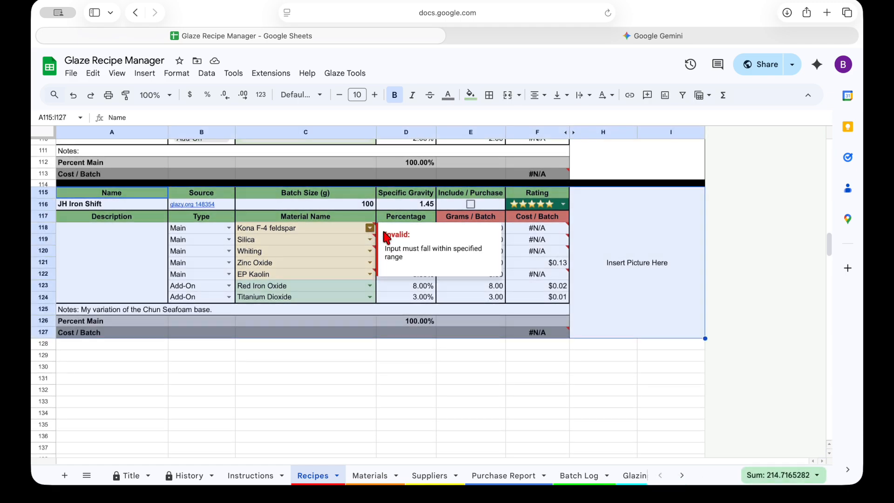
mouse_move(363, 243)
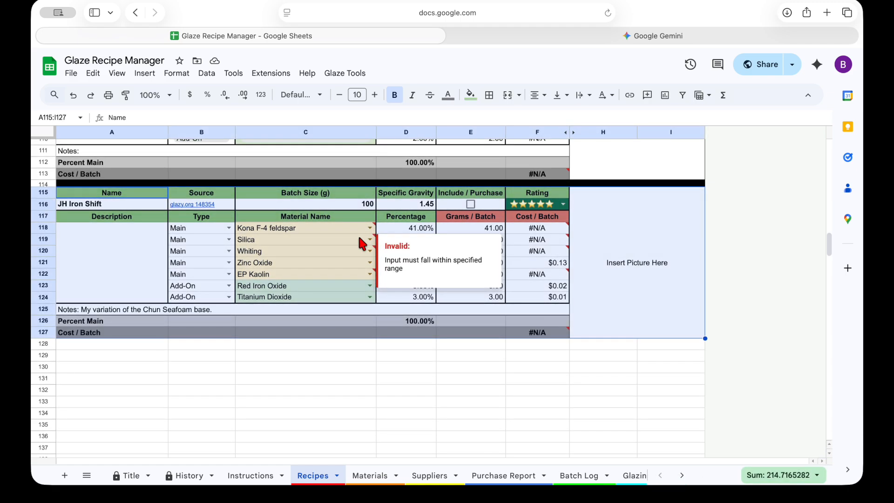
mouse_move(364, 278)
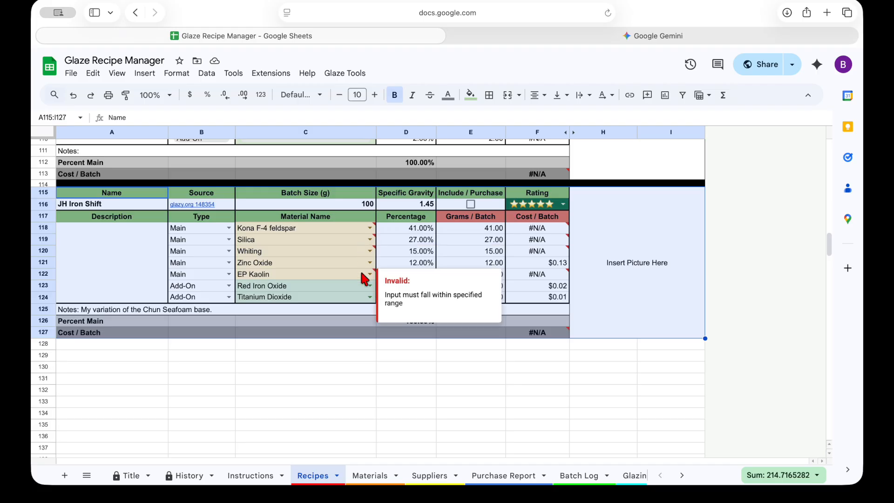
click(370, 240)
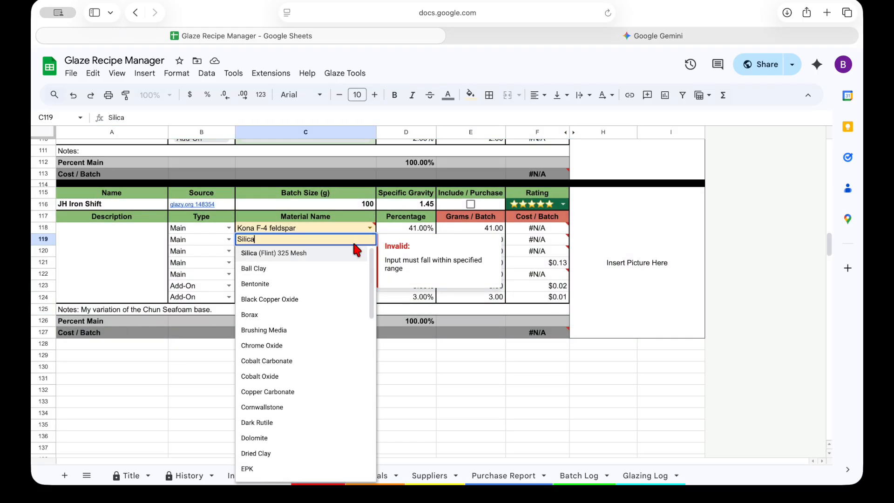
click(300, 256)
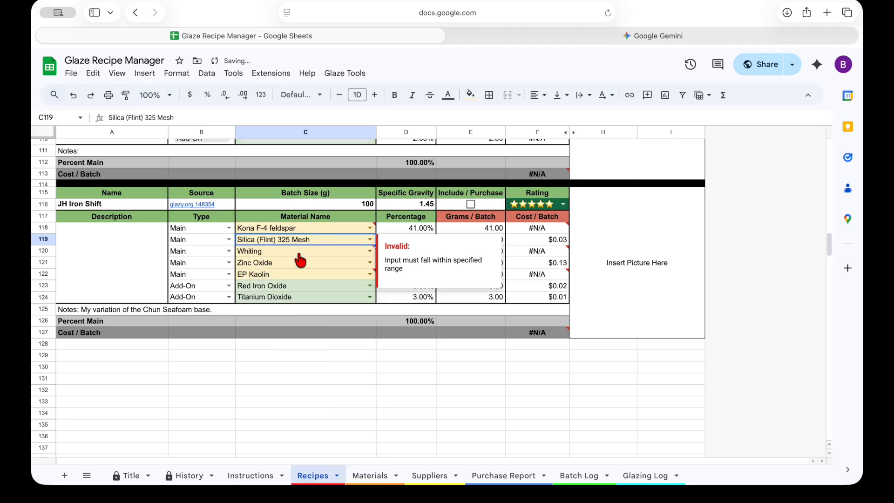
click(369, 252)
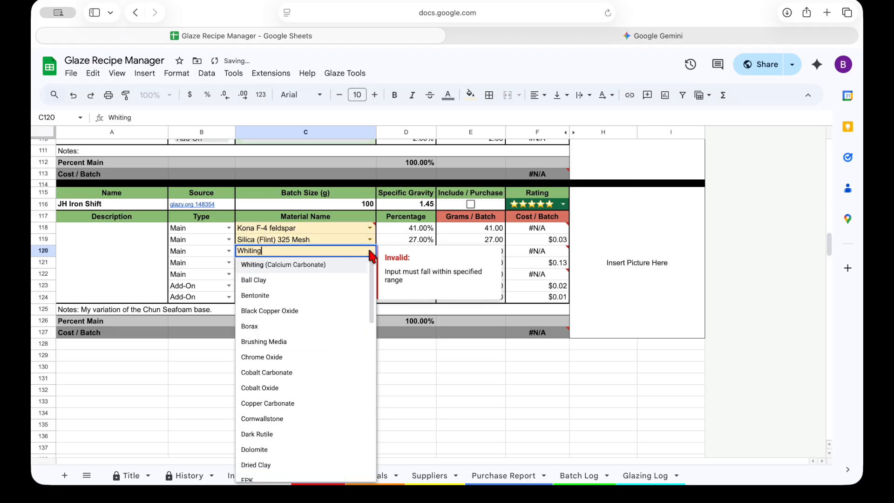
click(314, 266)
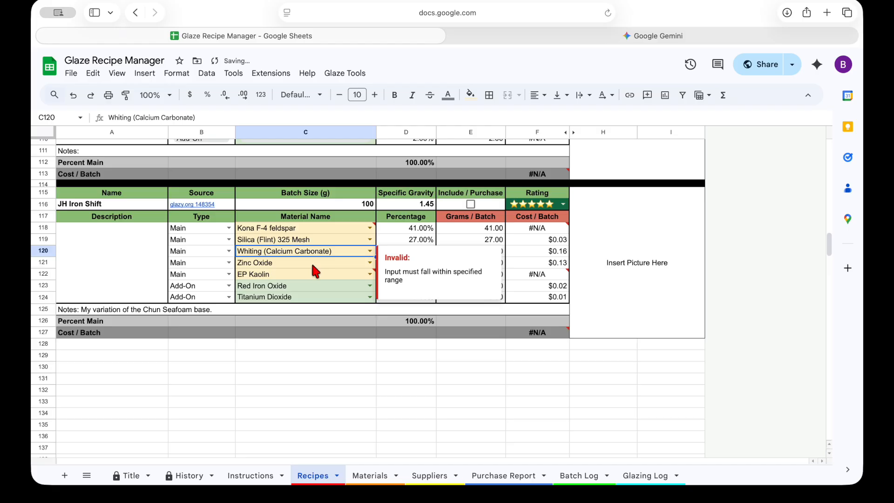
Step: Replace EP Kaolin with EPK and Kona F-4 feldspar with Feldspar, Minspar 200 in the JH Iron Shift recipe
click(369, 274)
scroll(309, 393, down, 3)
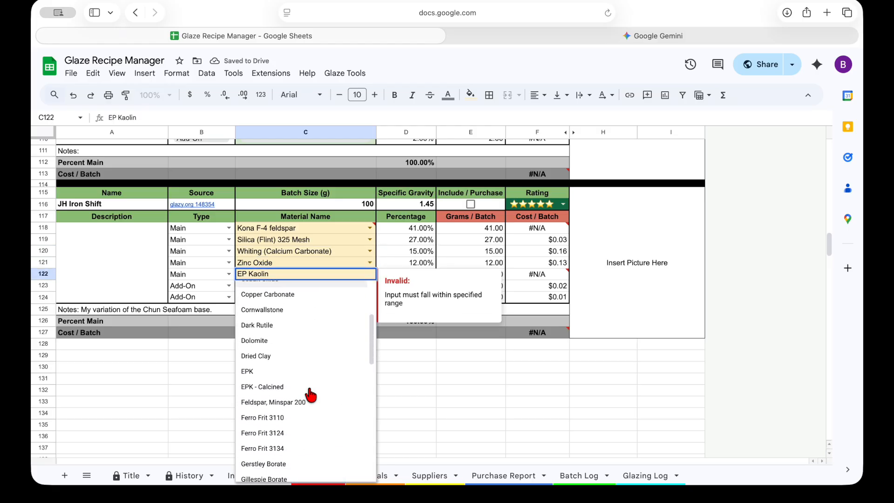
click(249, 372)
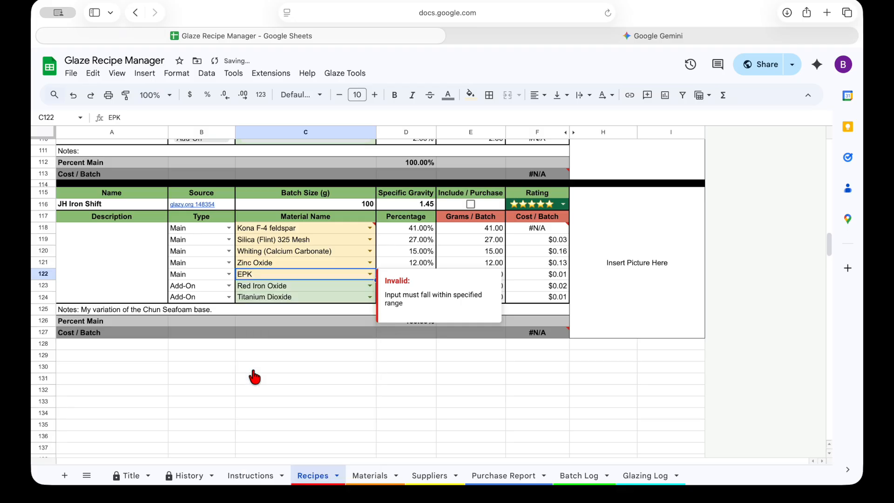
click(371, 229)
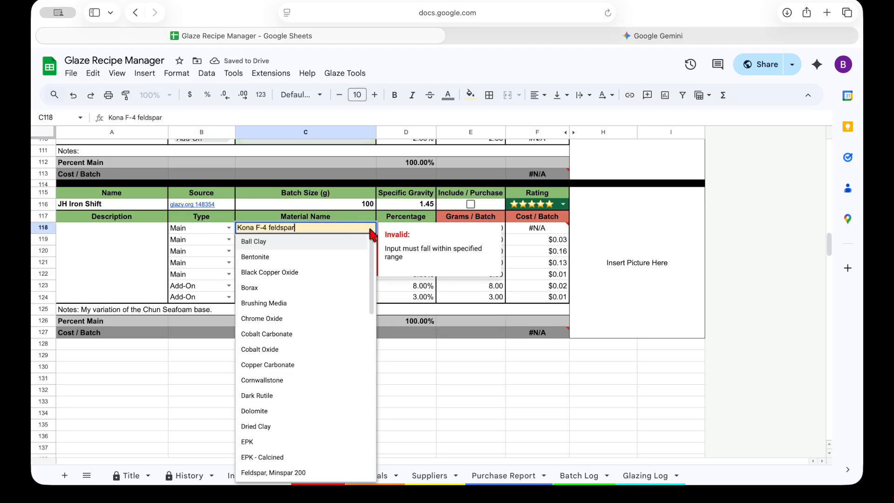
scroll(339, 345, down, 2)
scroll(338, 347, down, 1)
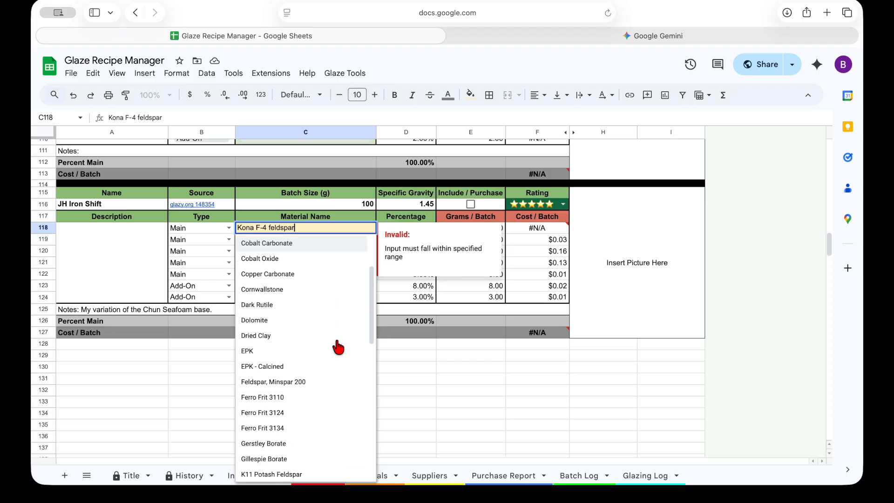
click(291, 382)
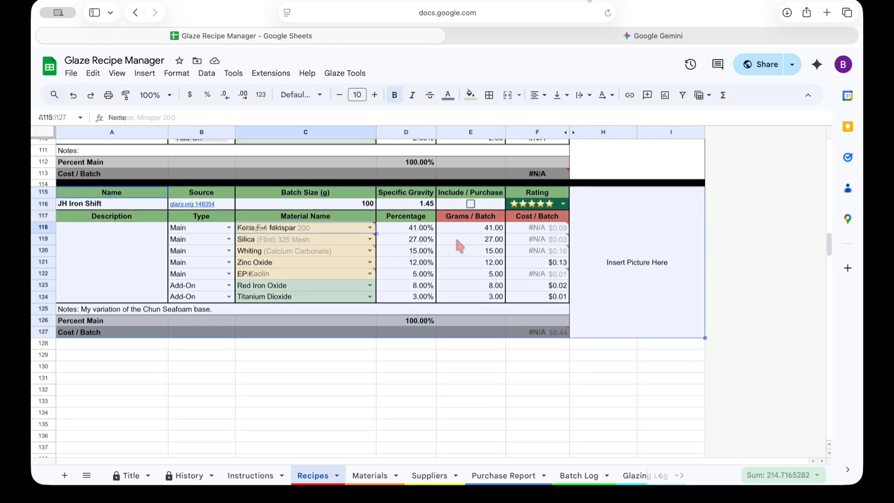
Step: Duplicate the JH Iron Shift recipe on the Recipes sheet and select the original recipe's name cell
click(458, 241)
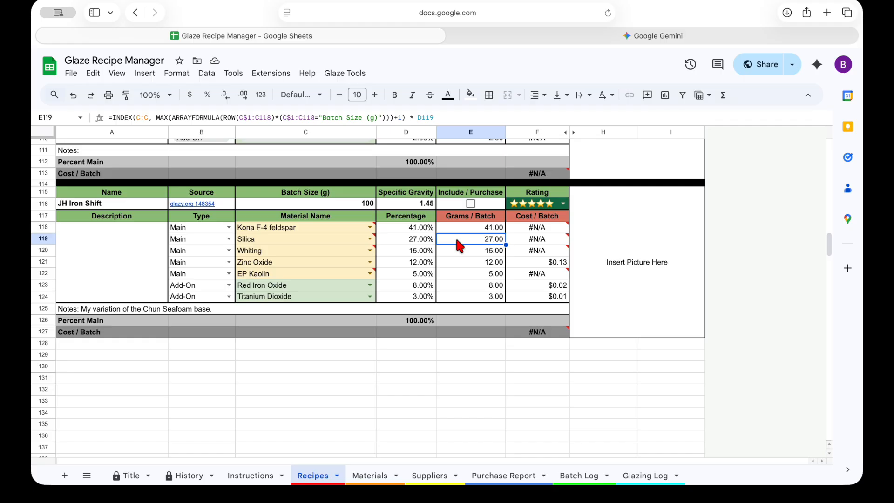
click(362, 74)
mouse_move(439, 95)
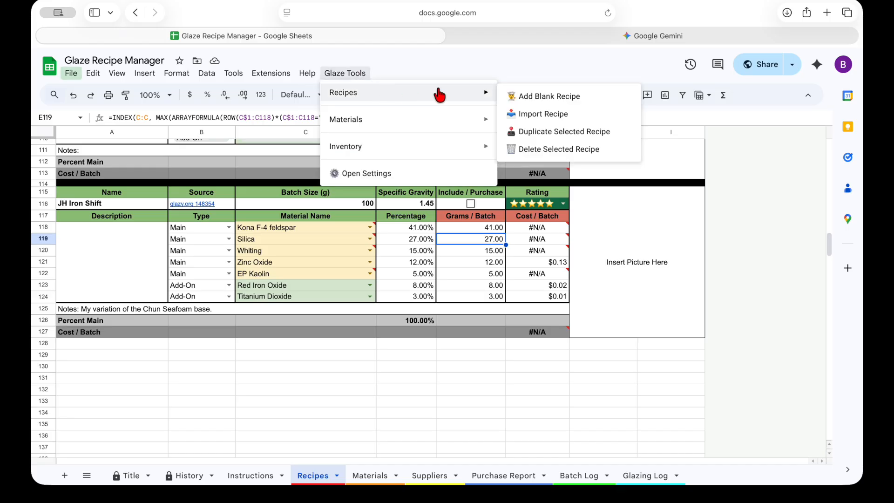
click(569, 133)
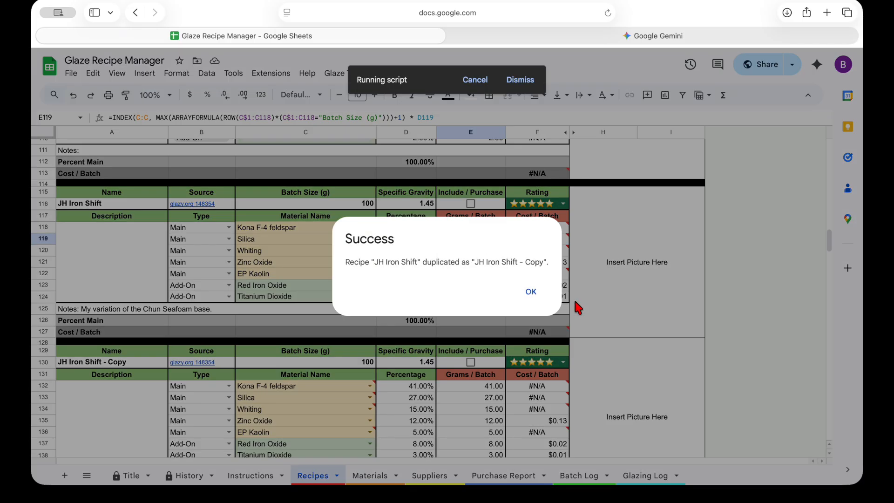
click(534, 296)
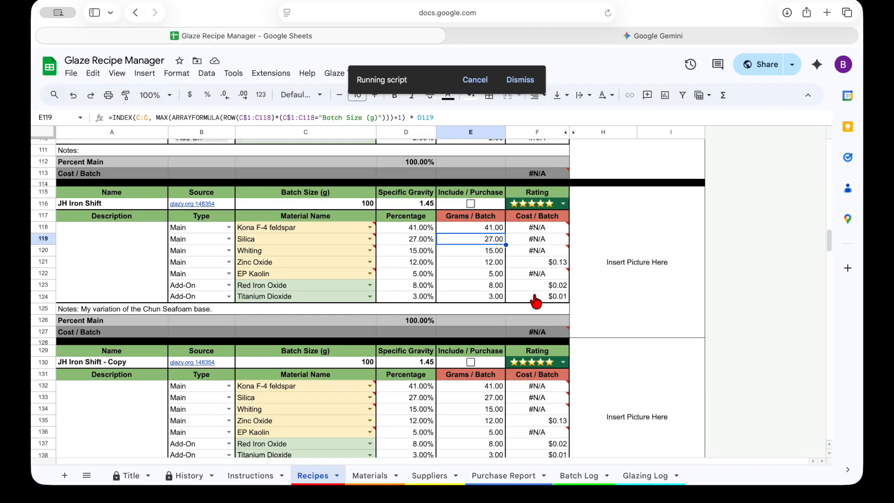
click(112, 204)
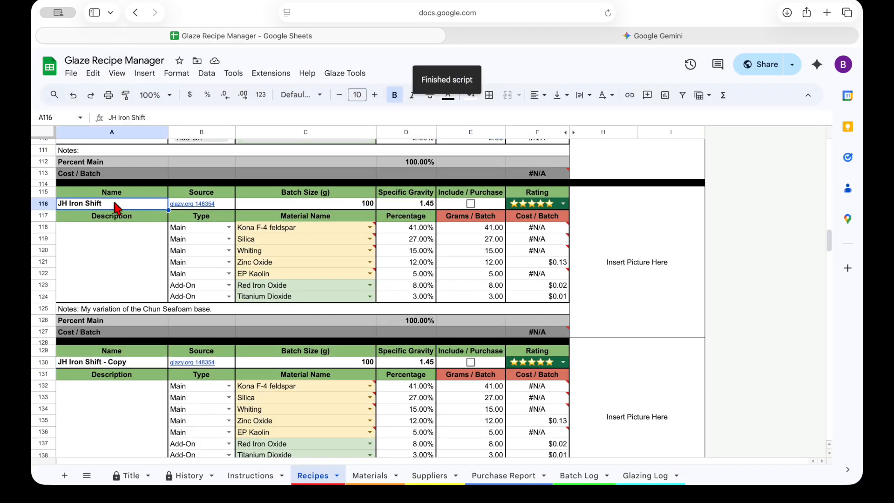
Step: Permanently delete the duplicated recipe "JH Iron Shift - Copy" from the Recipes sheet
click(136, 362)
click(470, 397)
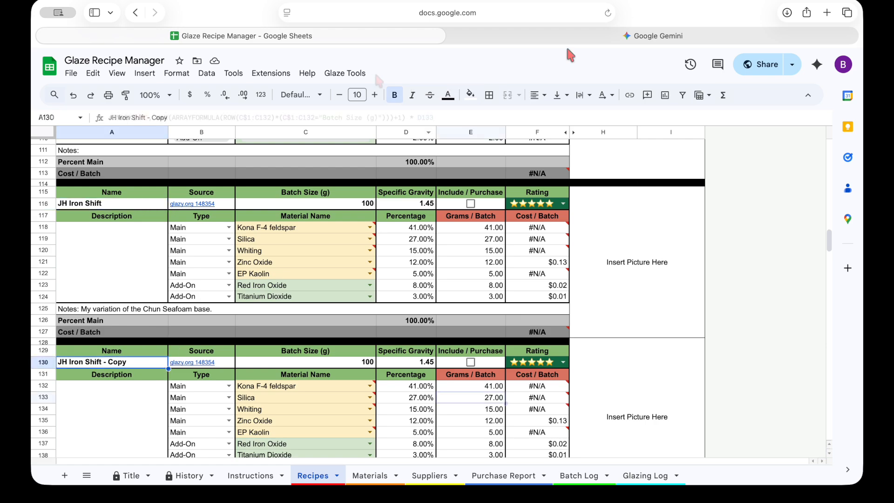
click(345, 73)
mouse_move(353, 95)
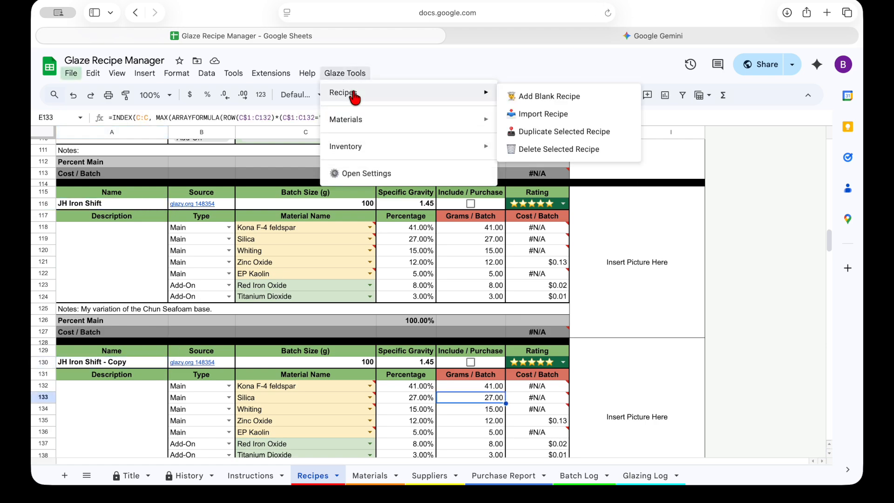
click(560, 158)
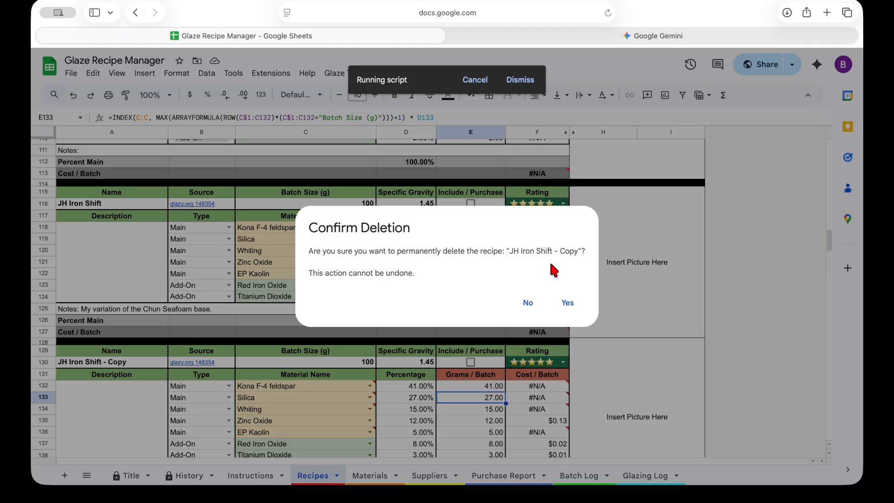
click(567, 304)
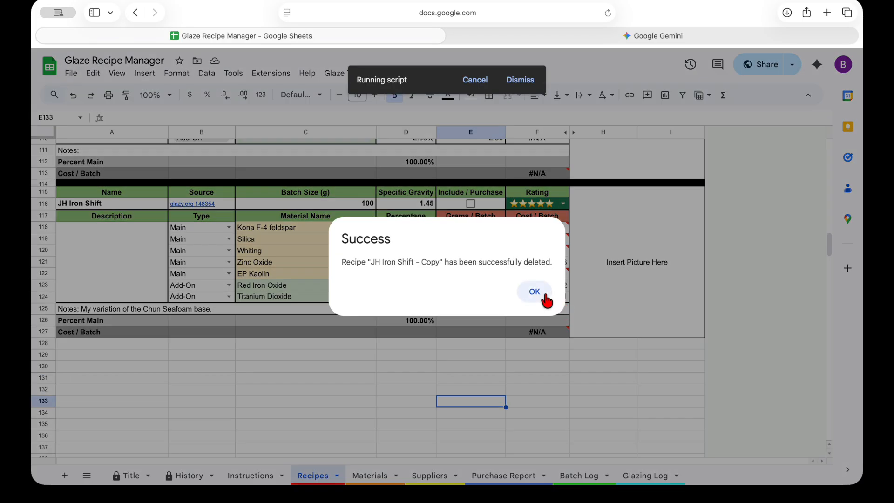
click(535, 292)
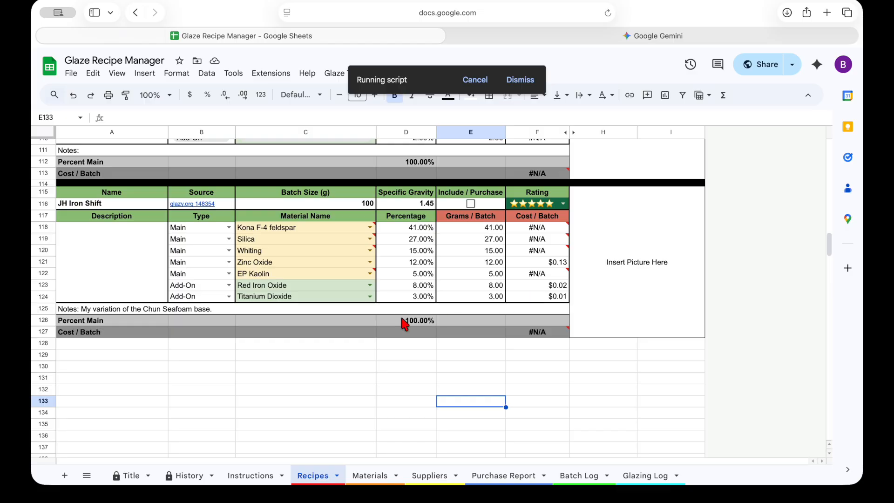
click(119, 347)
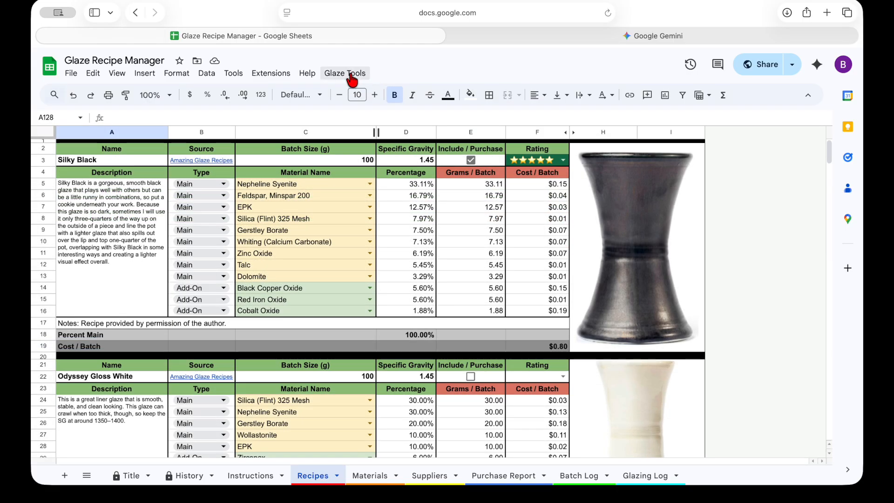
Step: Add a new material named Test with Minimum cost logic and an inventory of 0
click(350, 74)
mouse_move(354, 121)
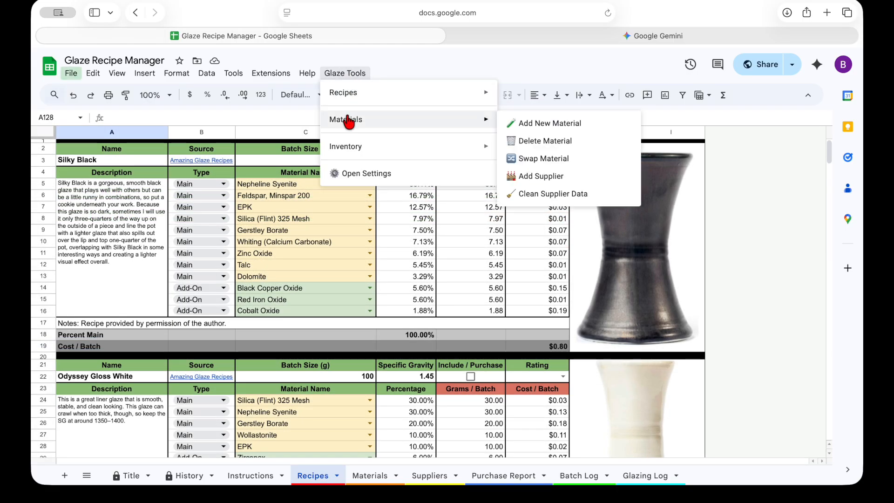
click(559, 124)
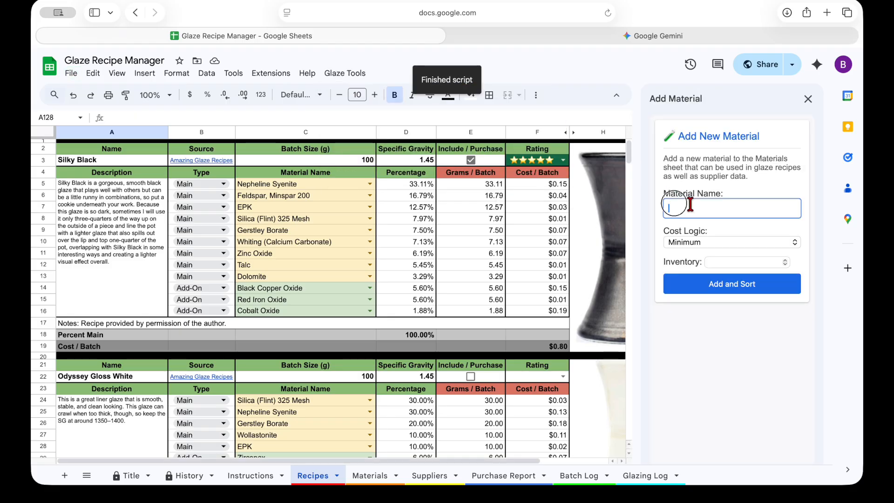
click(690, 207)
text(Test)
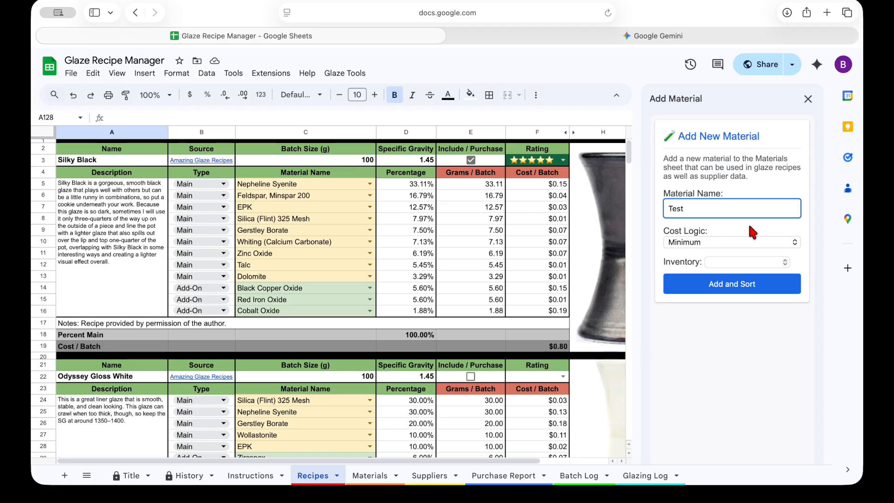
click(729, 261)
text(0)
click(737, 289)
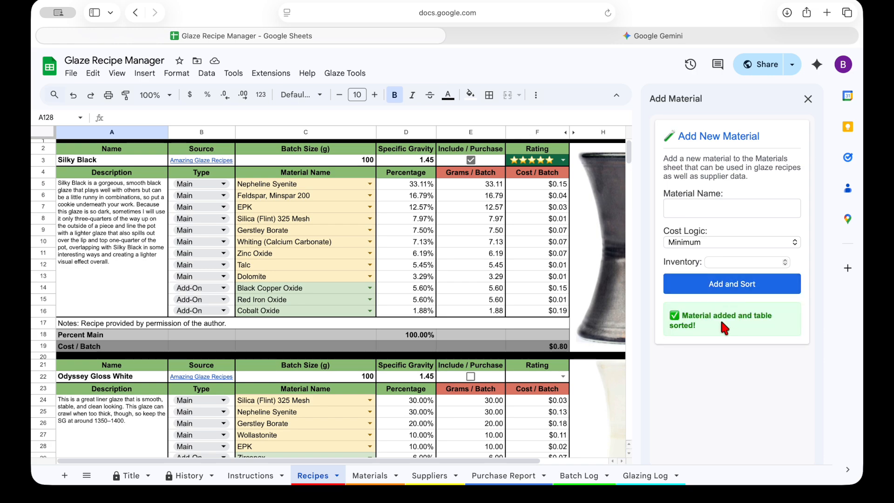
Step: Locate the new Test material on the Materials sheet and select its row
click(370, 475)
scroll(272, 365, down, 10)
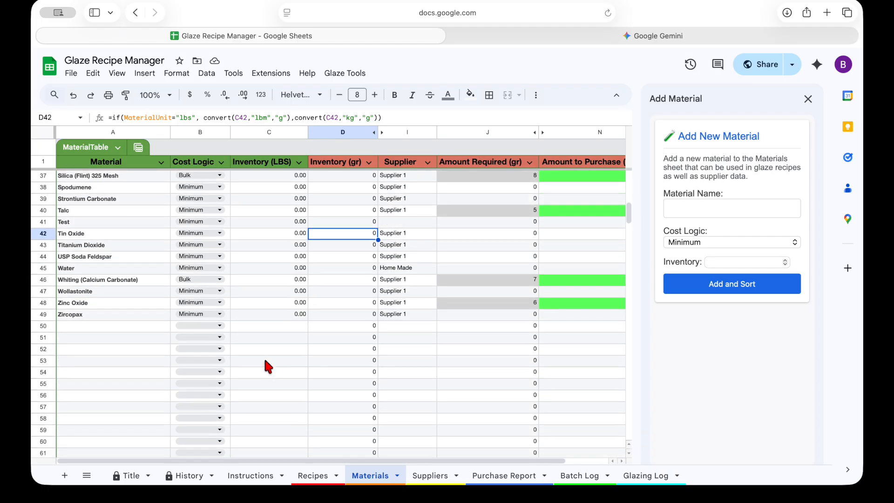
click(43, 223)
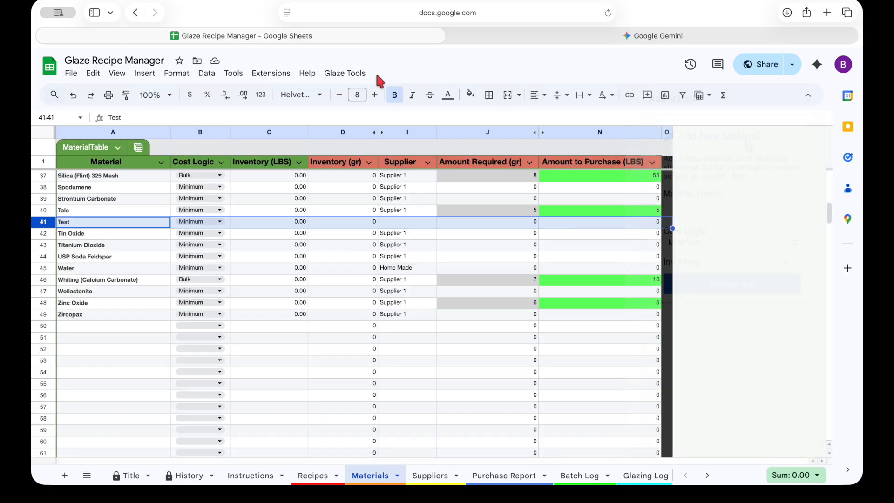
Step: Add a supplier entry for the Test material: My Supplier, weight 10 lbs, cost $10
click(357, 78)
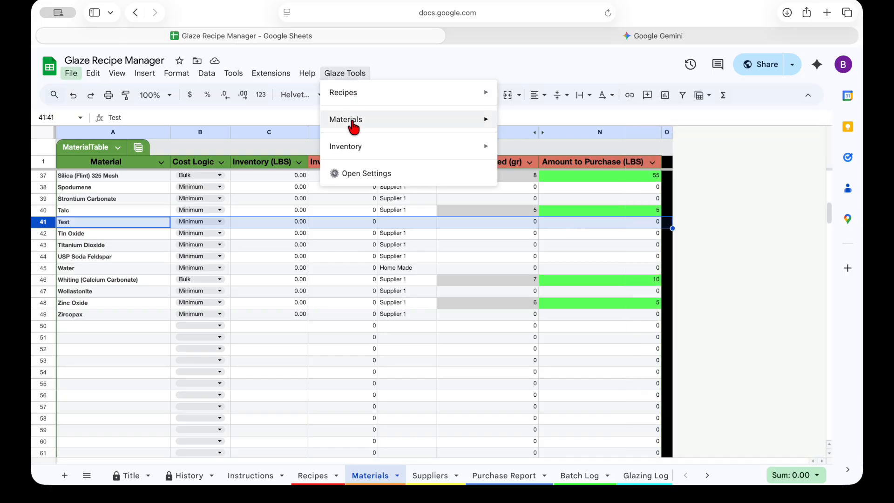
mouse_move(354, 128)
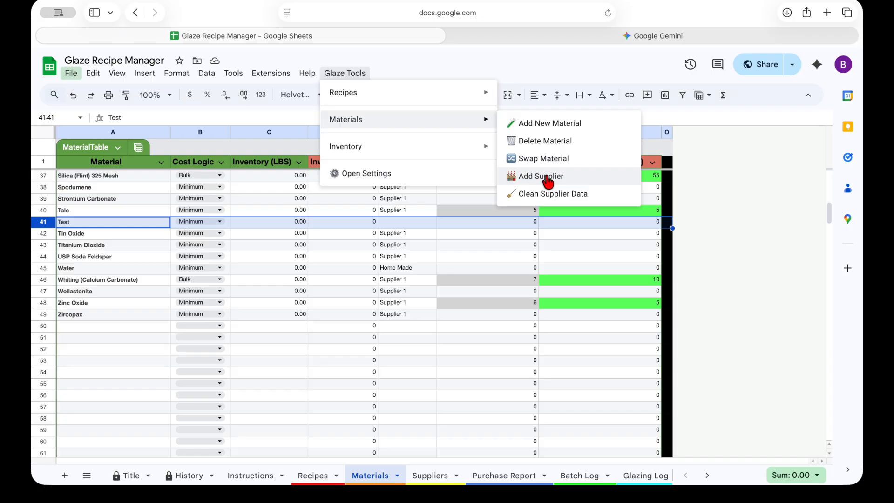
click(547, 182)
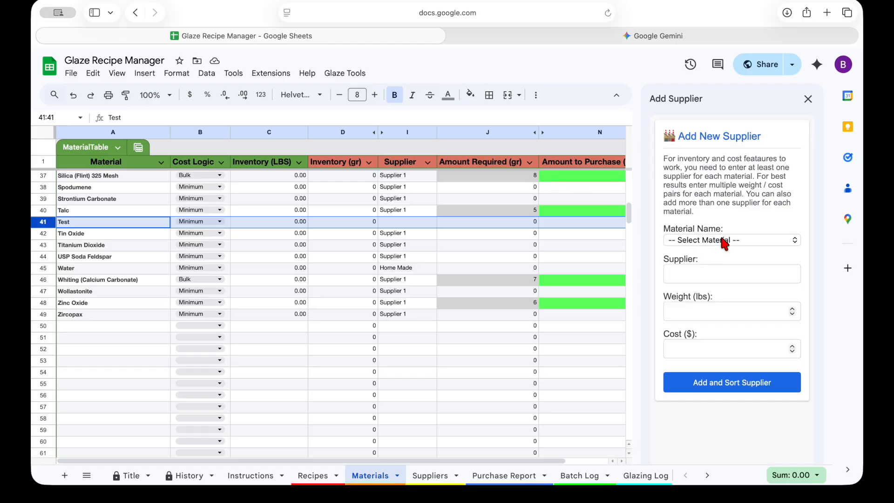
click(674, 240)
scroll(714, 378, down, 10)
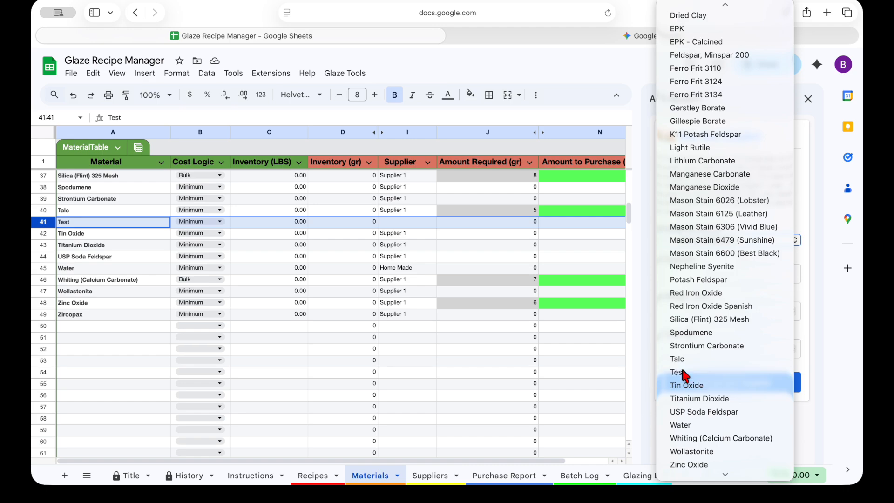
click(683, 373)
click(684, 273)
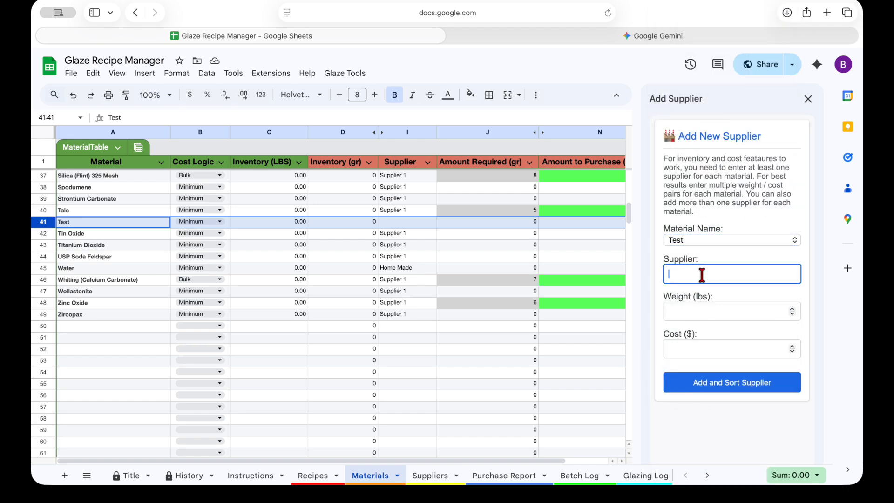
text(My Supplier)
click(703, 310)
text(10)
click(698, 347)
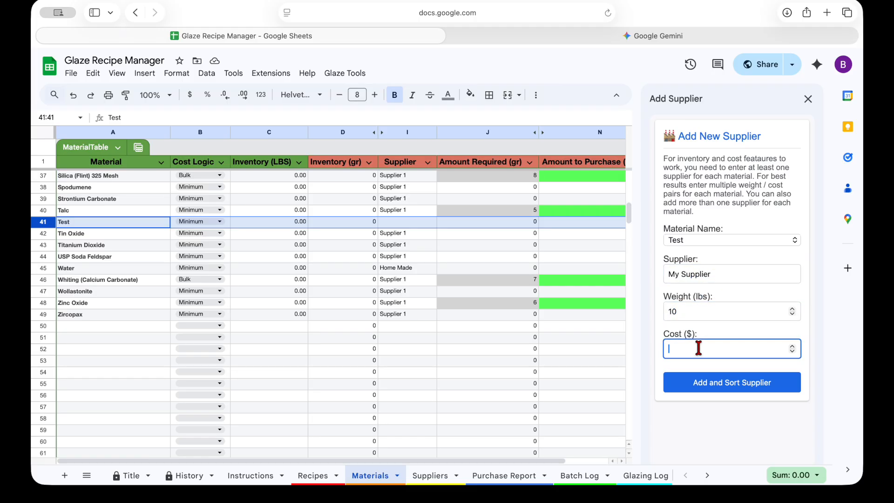
text(10)
click(738, 384)
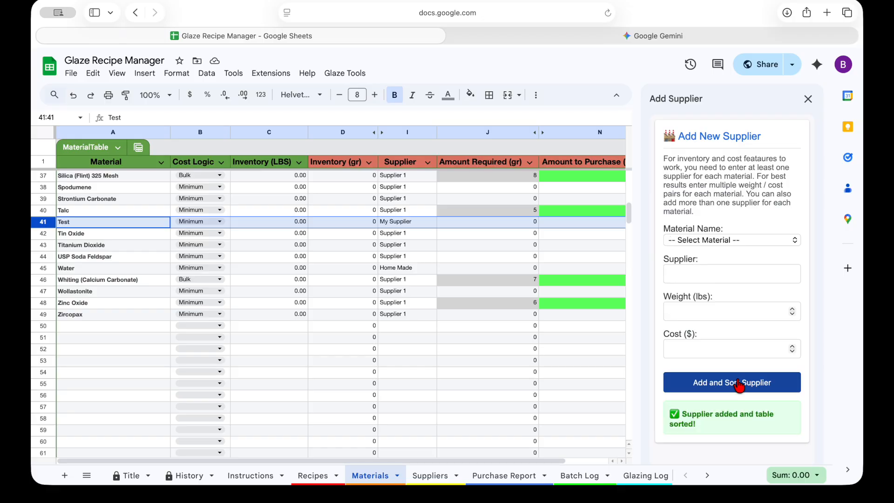
Step: Add a second My Supplier entry for the Test material with a weight of 50 lbs and a cost of $45
click(727, 240)
scroll(728, 308, down, 5)
scroll(728, 308, down, 5)
click(685, 400)
click(706, 274)
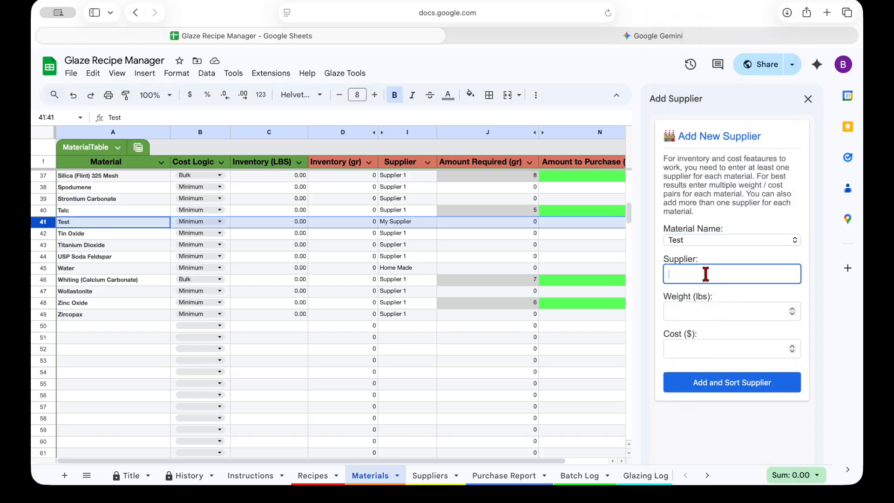
text(My Supplier)
click(703, 312)
text(50)
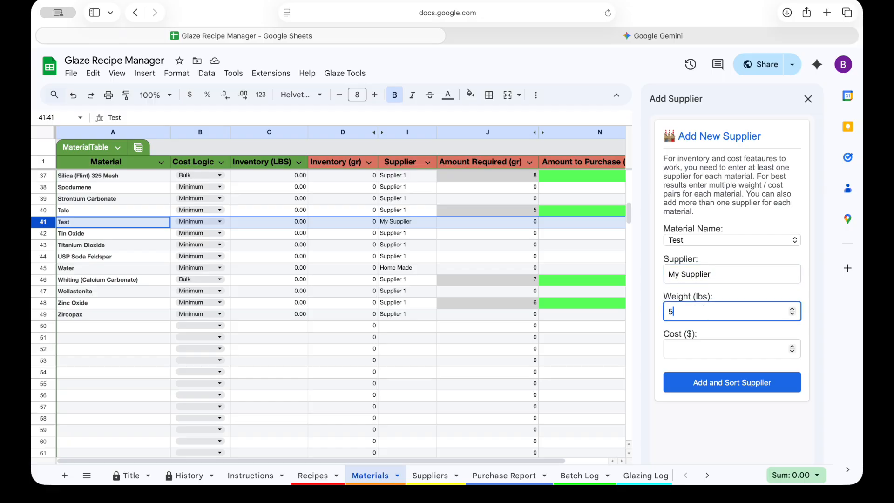
click(698, 349)
text(45)
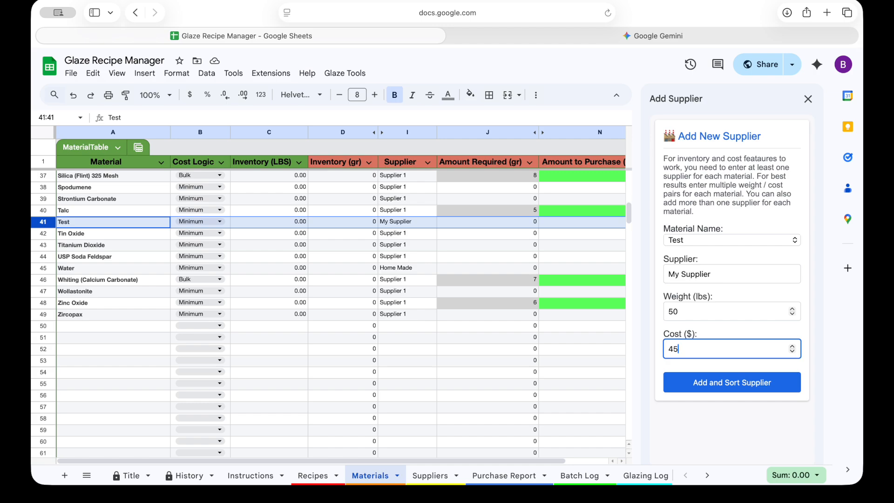
click(740, 383)
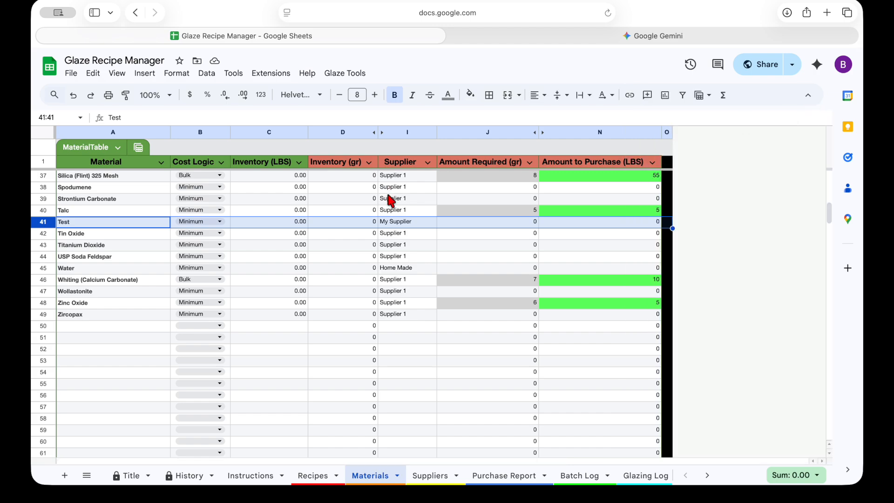
Step: Check the Test material's supplier on the Materials sheet, and find and select its two entries on the Suppliers sheet
click(416, 221)
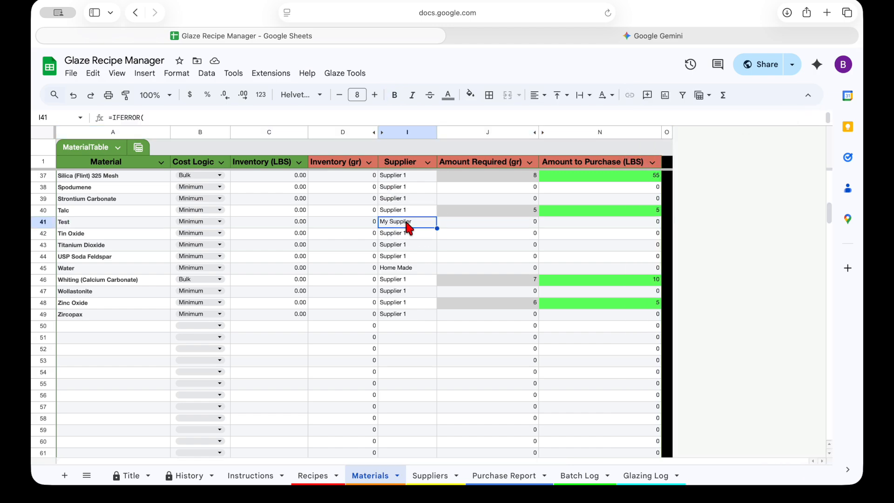
click(429, 475)
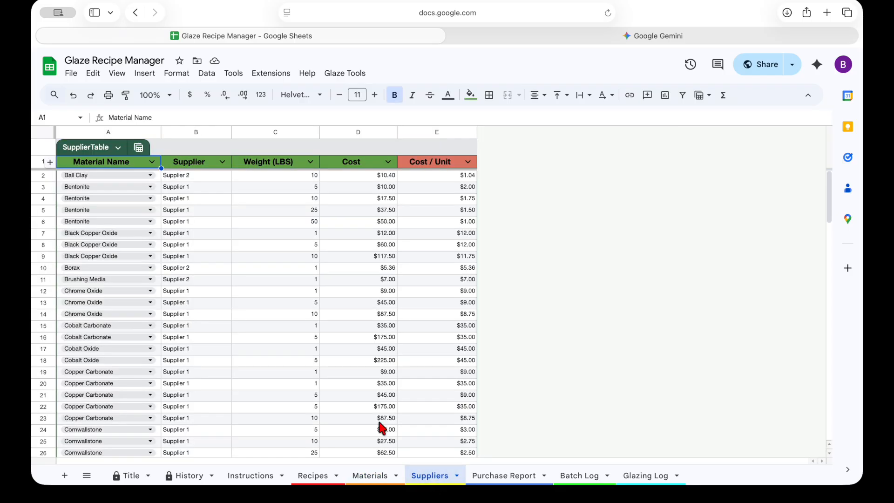
scroll(237, 338, down, 20)
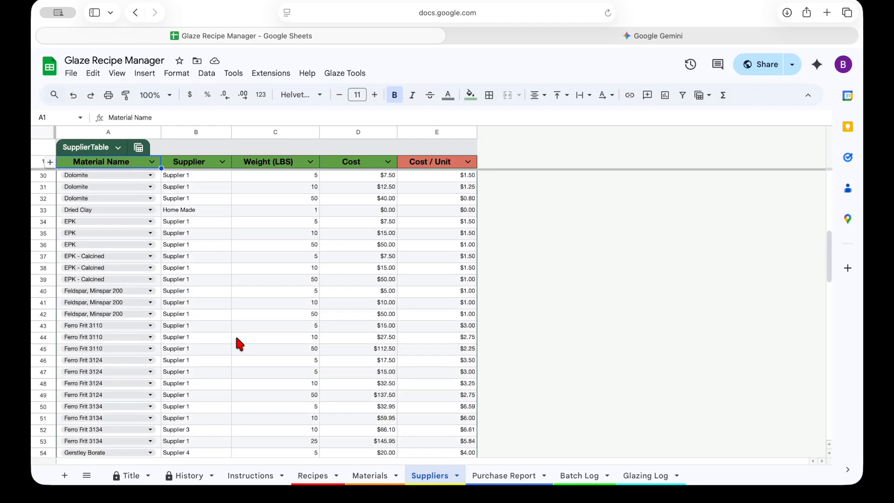
scroll(236, 337, down, 12)
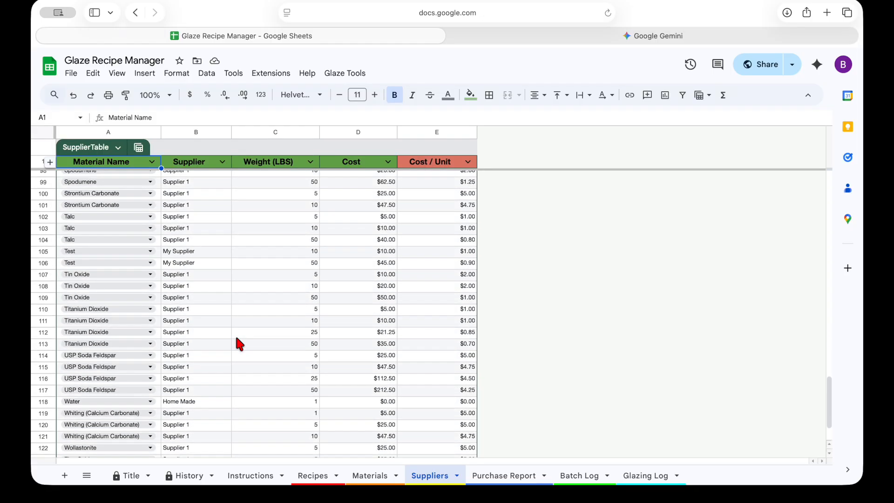
drag(41, 251, 40, 262)
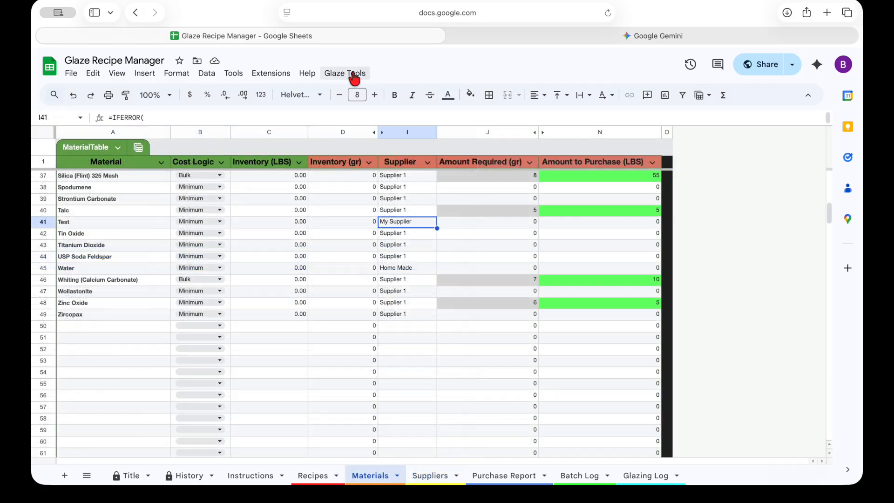
Step: Delete the Test material from the Materials list without purging its supplier data, and select the rows where it was listed
click(353, 75)
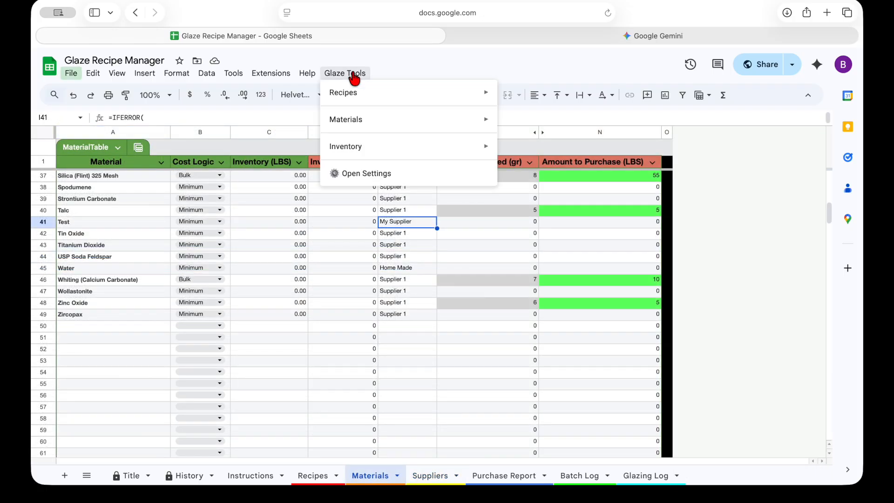
mouse_move(349, 125)
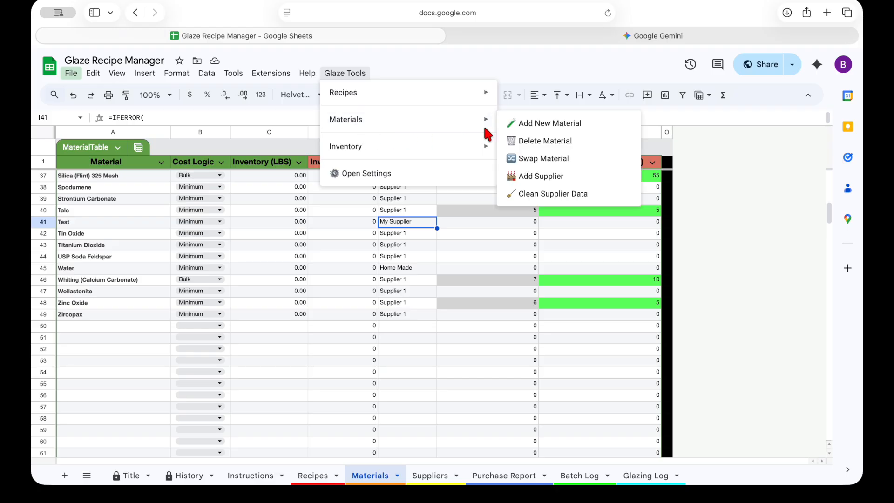
click(546, 141)
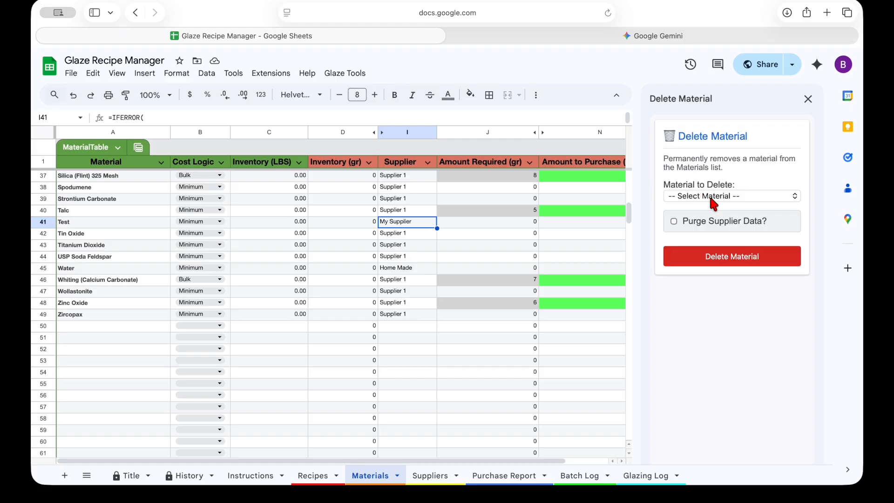
click(712, 197)
scroll(658, 343, down, 8)
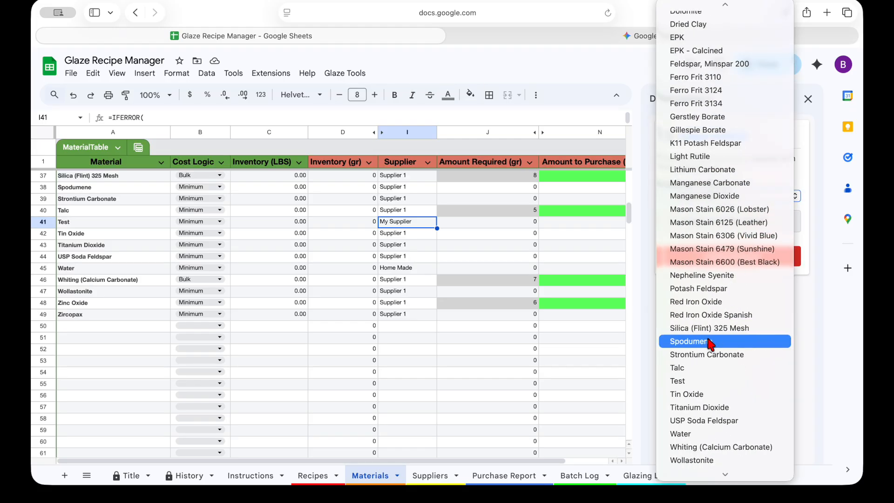
click(681, 366)
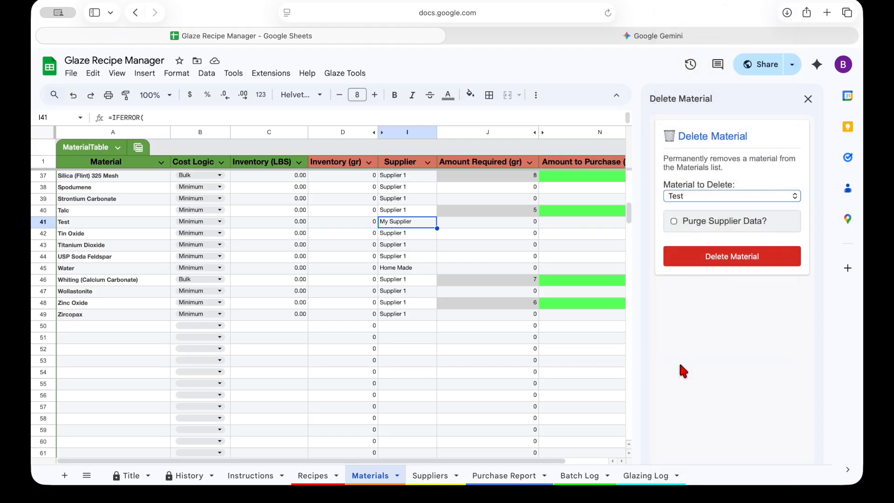
click(673, 221)
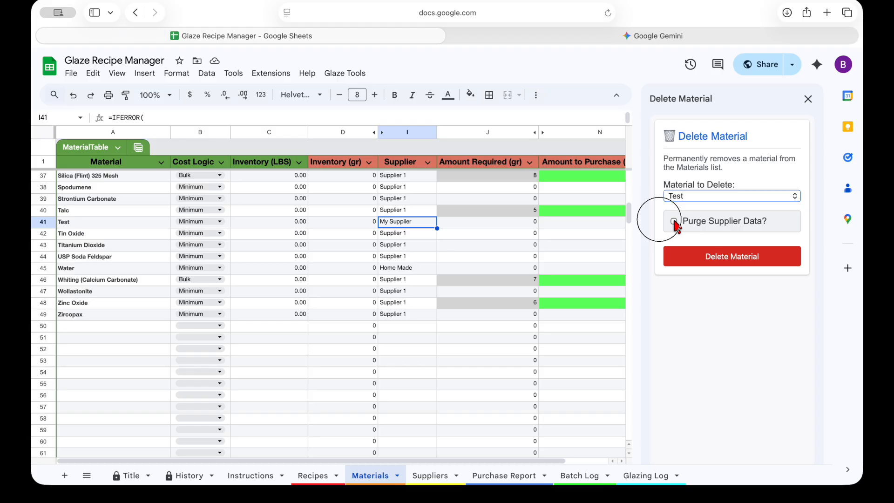
click(674, 221)
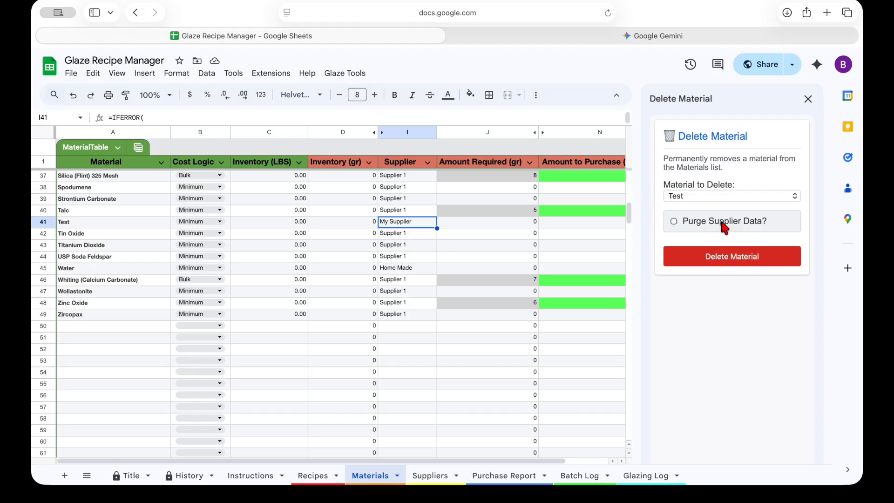
click(727, 263)
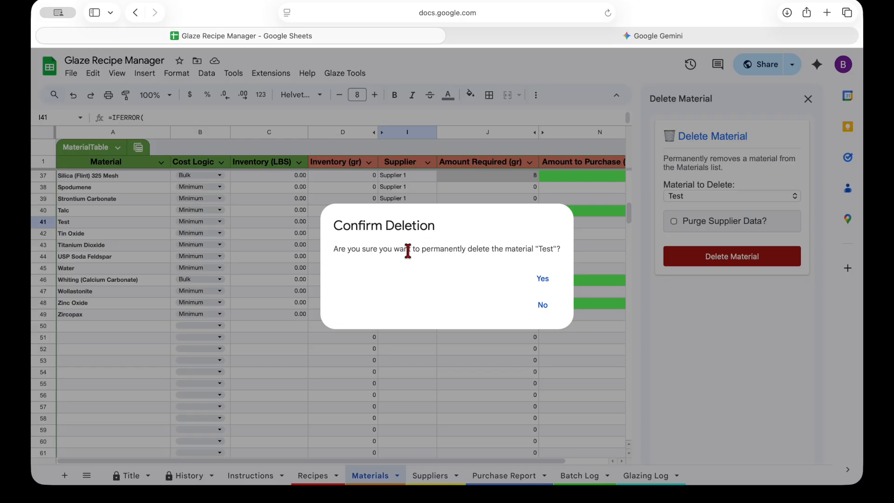
click(544, 279)
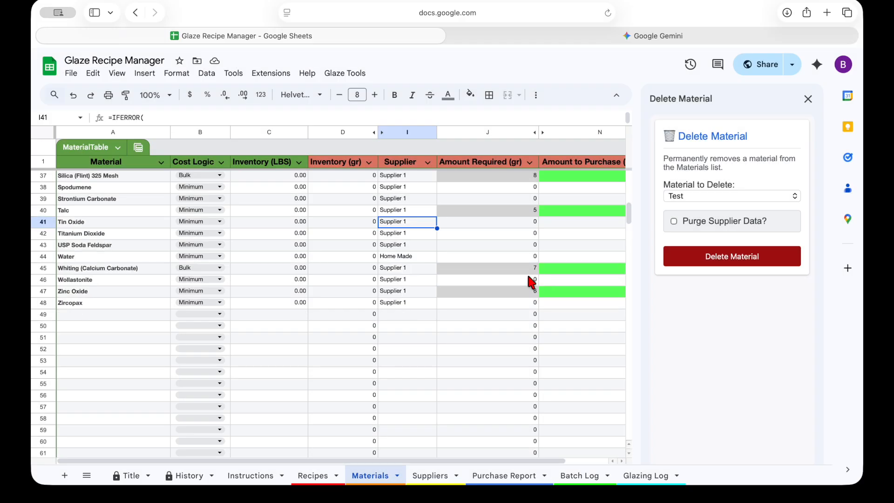
drag(41, 210, 40, 219)
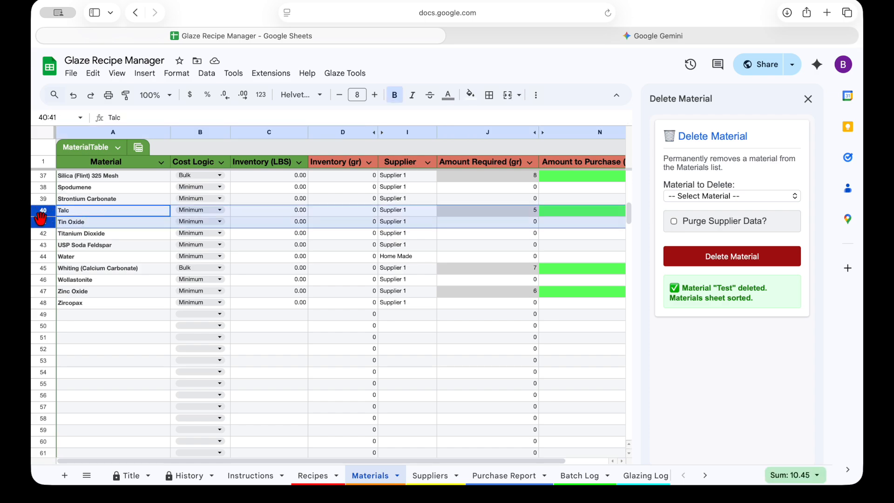
Step: Clean the supplier data to remove orphaned entries from the Suppliers sheet that have no matching material
click(429, 475)
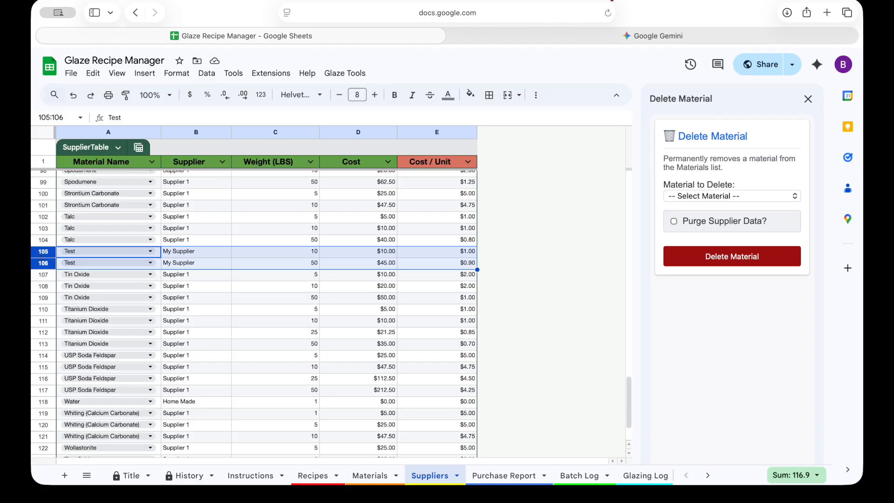
click(353, 75)
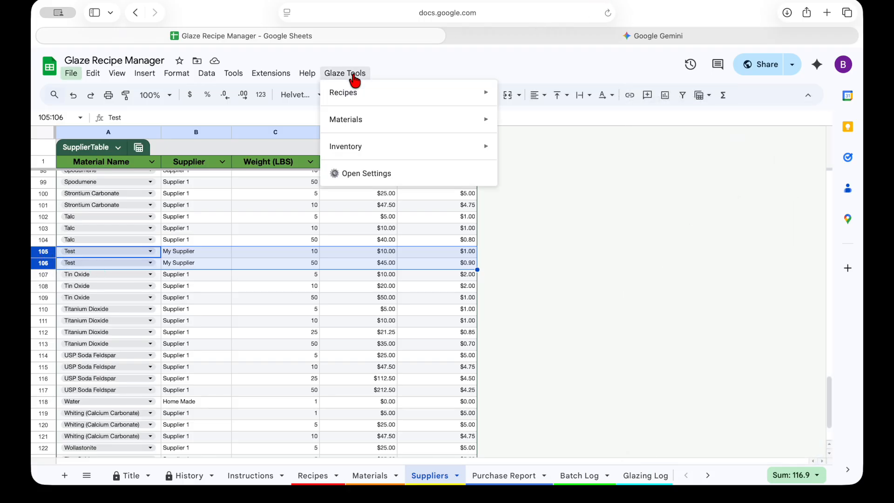
mouse_move(353, 125)
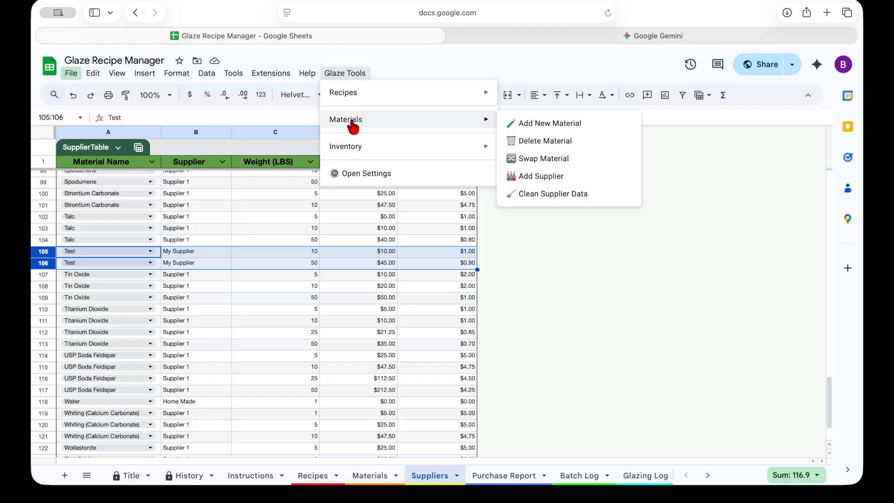
click(556, 194)
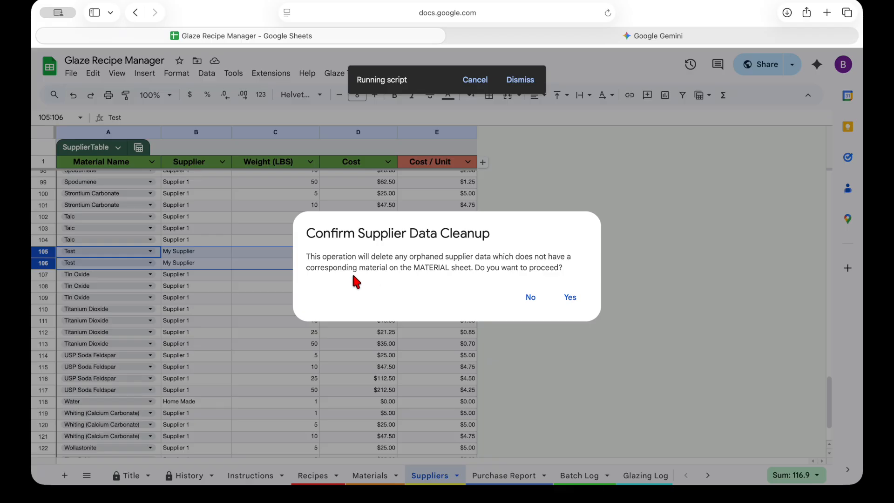
click(571, 300)
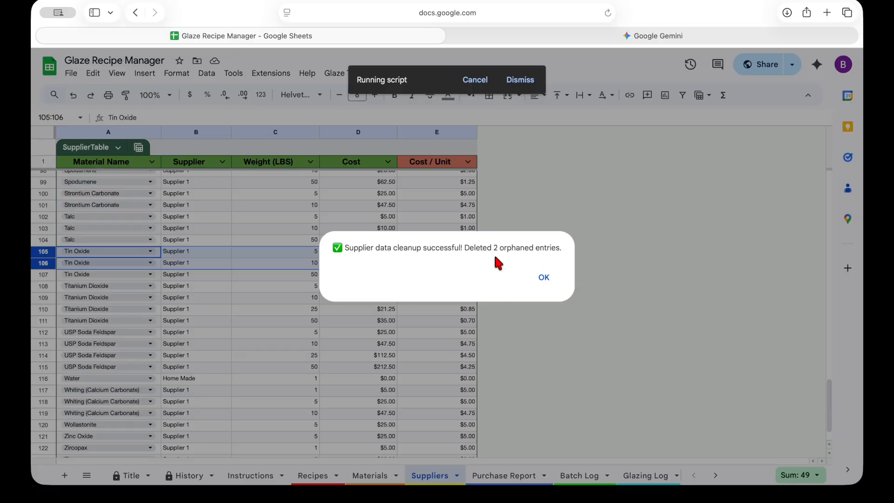
click(543, 277)
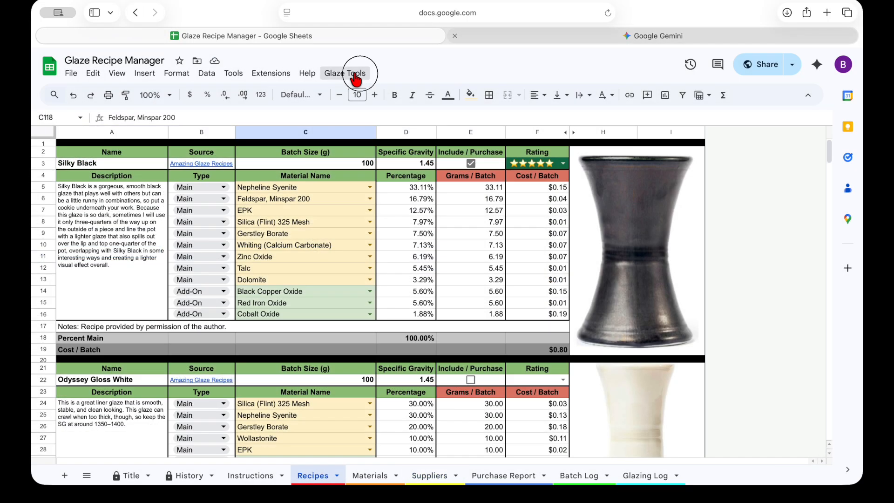
Step: Add a new material named EP Kaolin with Bulk cost logic and an inventory of 0
click(356, 78)
mouse_move(385, 122)
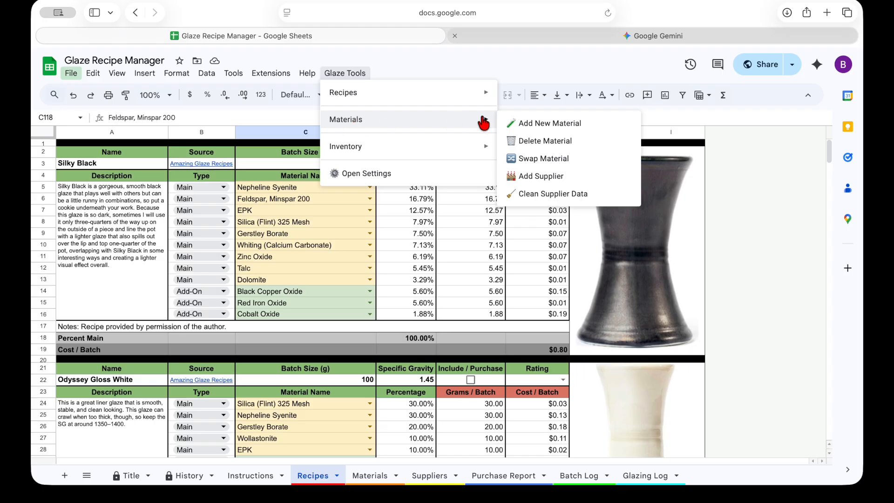
click(554, 124)
click(682, 205)
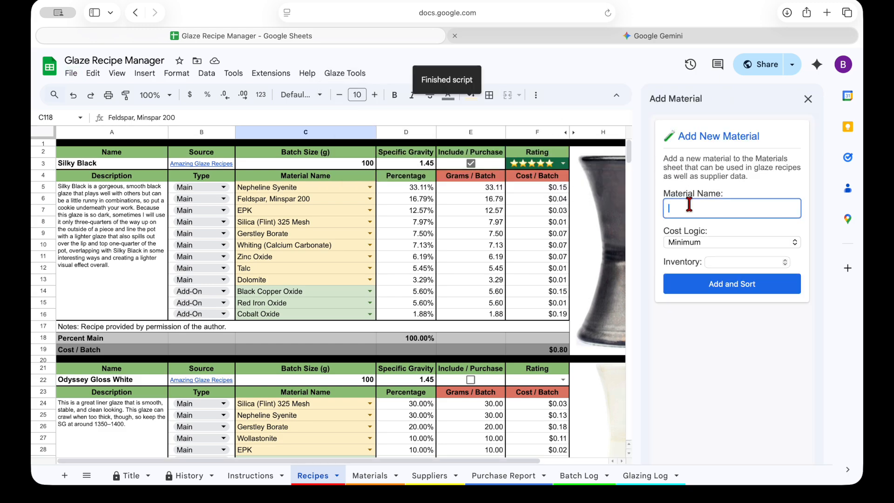
text(EP Kaolin)
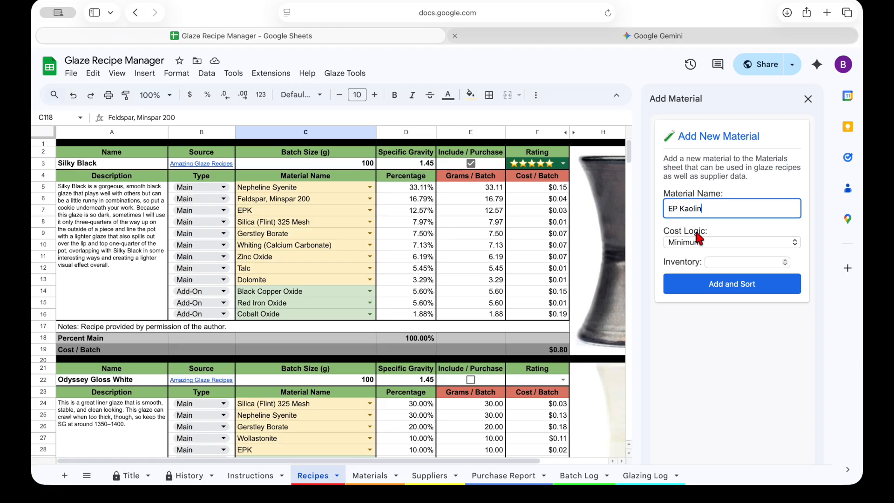
click(699, 242)
click(687, 257)
click(724, 261)
text(0)
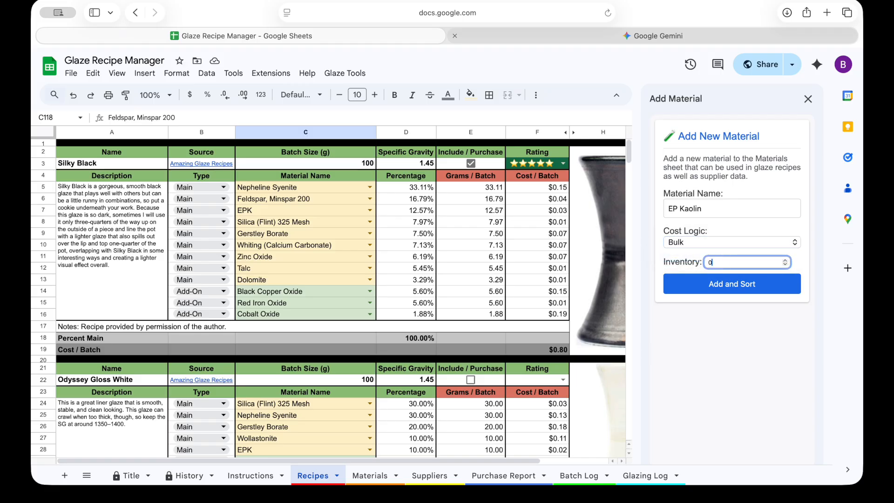
click(736, 289)
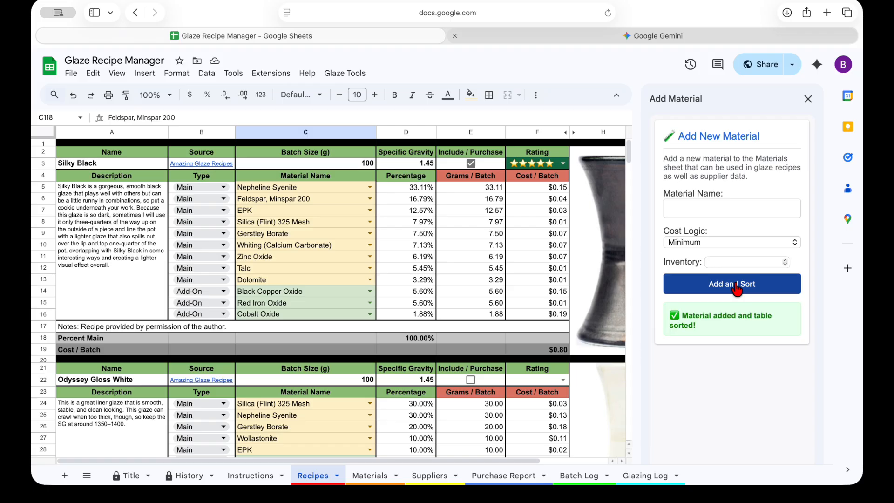
Step: Run a global material swap that replaces EPK with EP Kaolin across the Recipes sheet
click(347, 73)
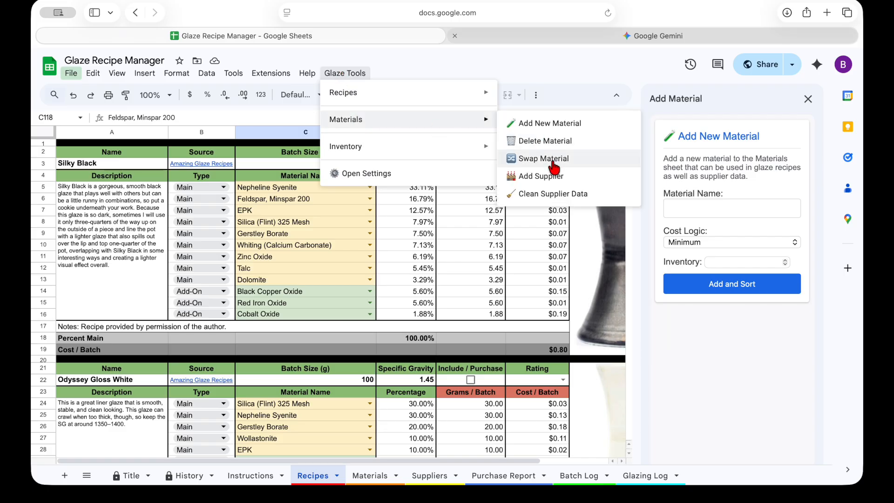
click(564, 164)
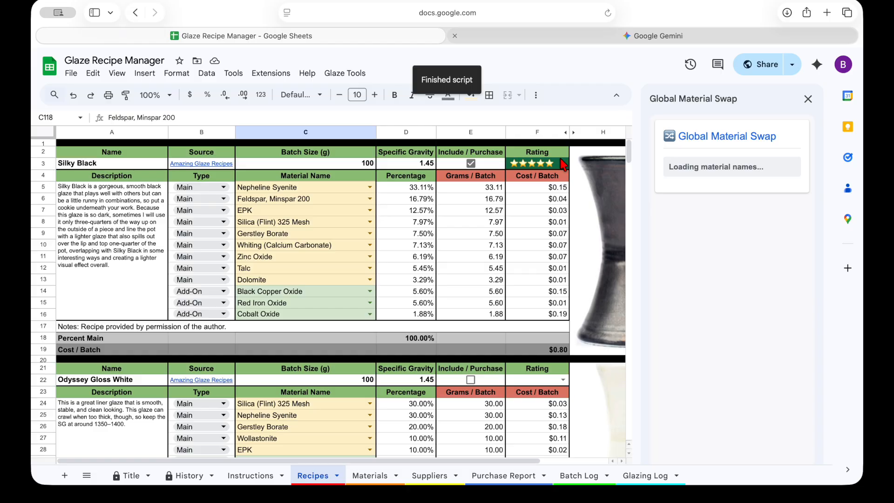
click(711, 207)
text(EPK)
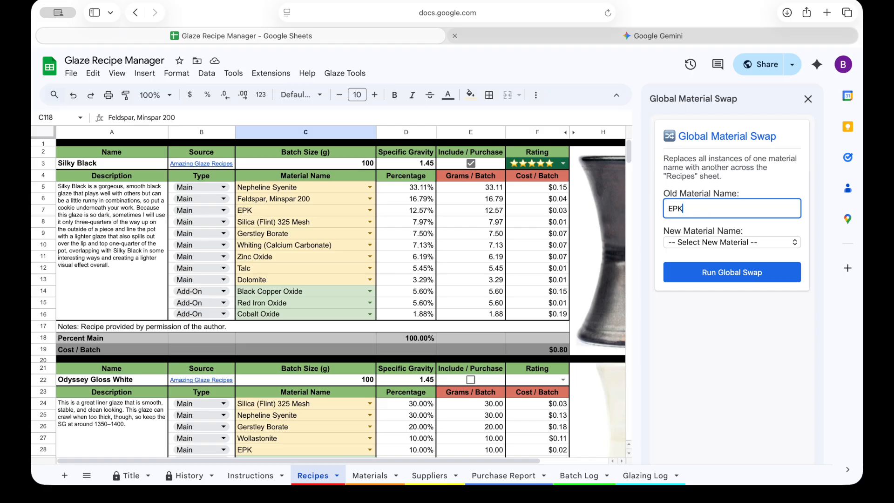
click(730, 242)
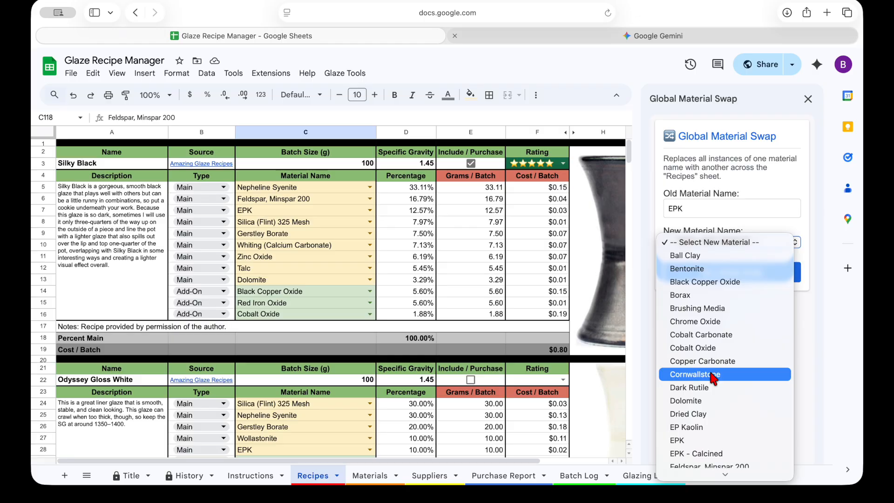
click(693, 426)
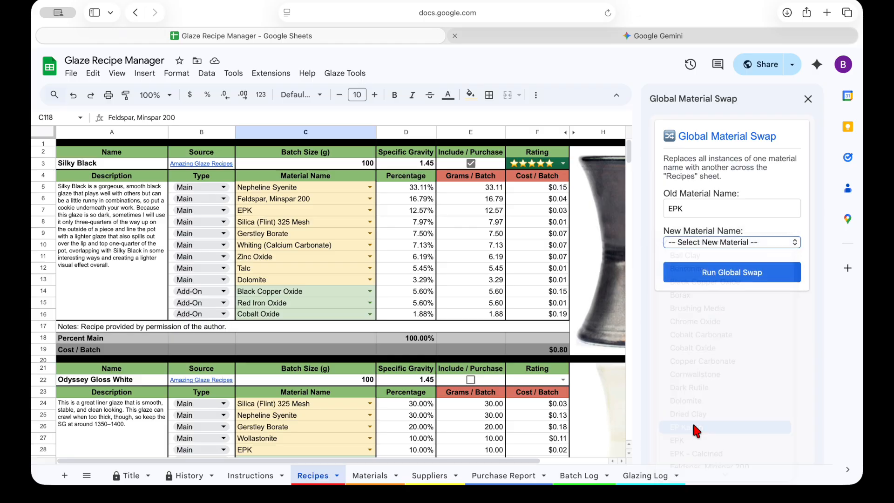
click(288, 214)
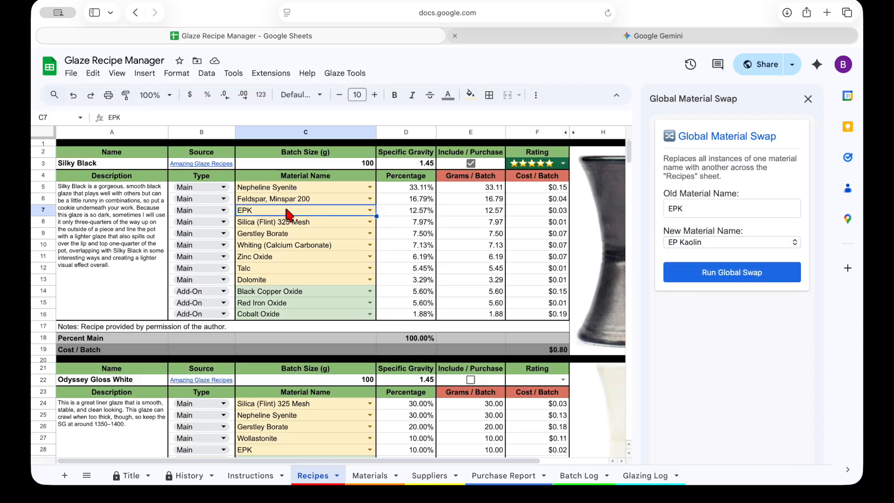
click(732, 279)
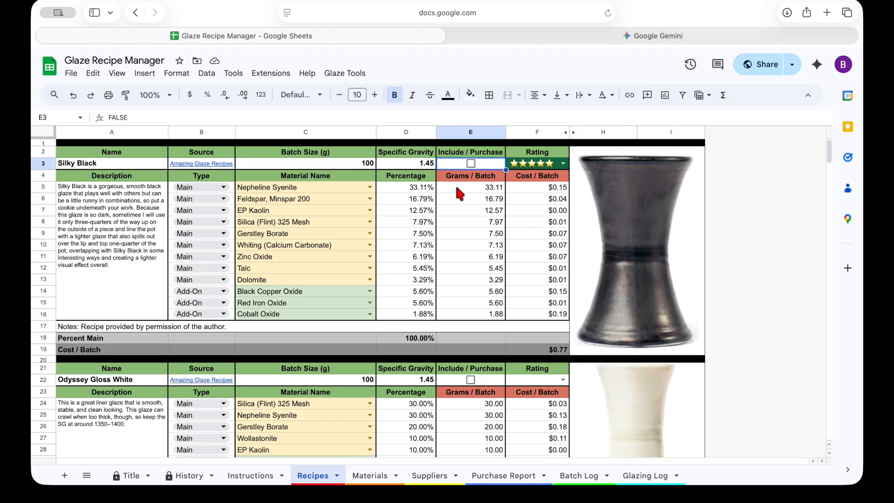
Step: Mark the Silky Black recipe for inclusion and purchase, and generate the purchase report
click(470, 163)
click(470, 164)
click(360, 75)
mouse_move(370, 154)
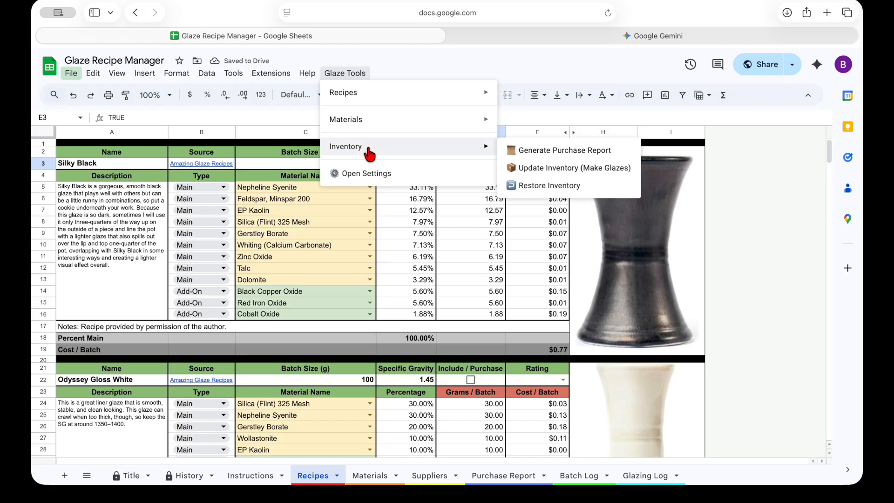
click(568, 154)
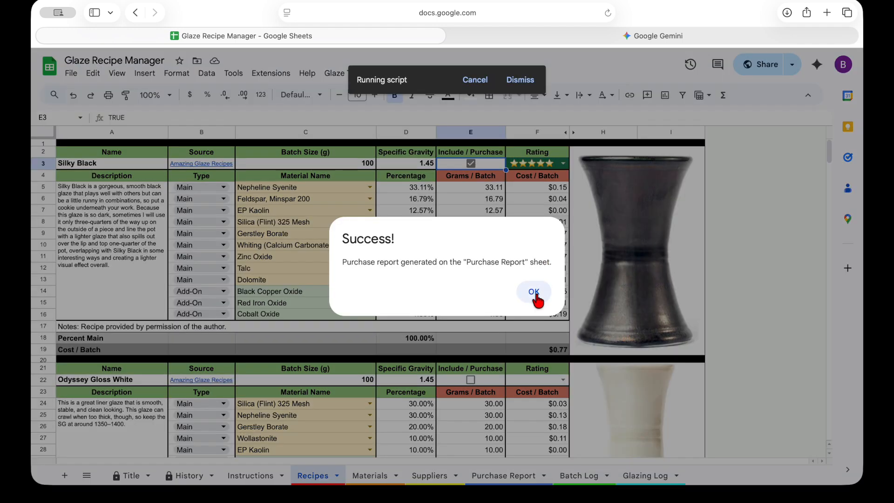
click(535, 348)
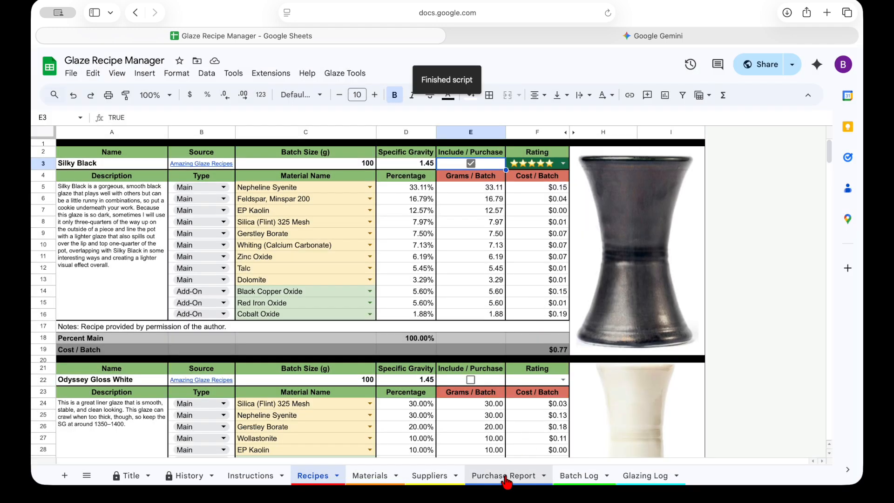
Step: Examine the Supplier 1 and Supplier 4 sections on the Purchase Report sheet
click(507, 476)
click(144, 172)
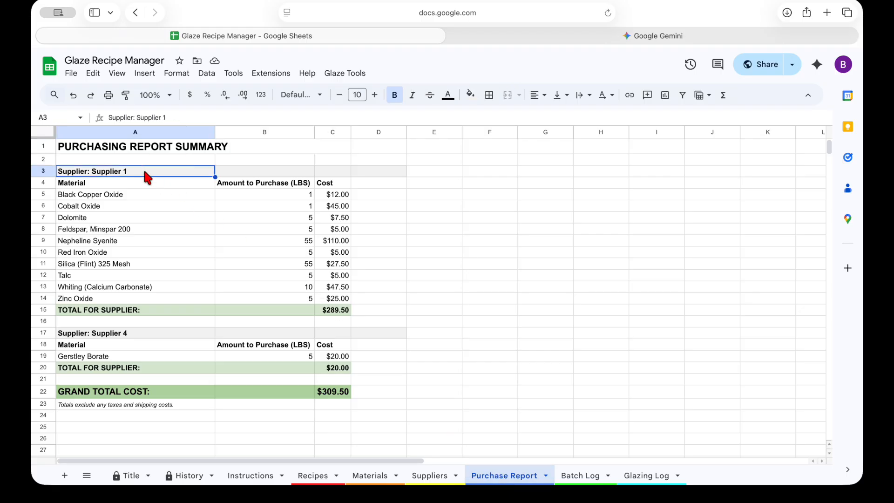
click(144, 334)
Step: Keep Silky Black marked for inclusion, and select Black Copper Oxide's required and purchase amounts on the Materials sheet
click(471, 163)
click(472, 164)
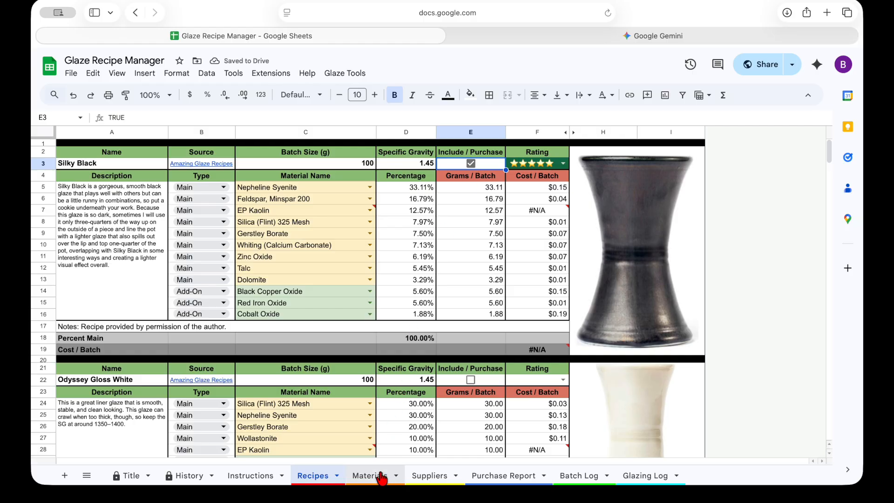
click(378, 475)
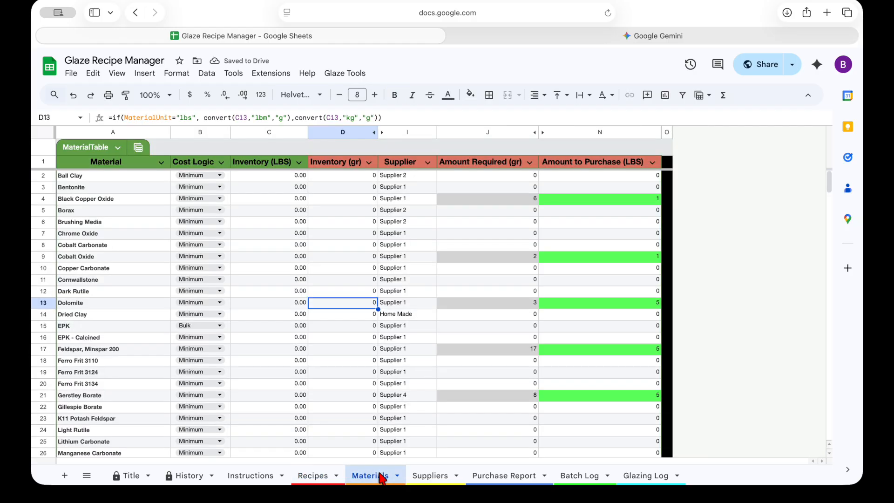
click(572, 199)
drag(571, 200, 527, 206)
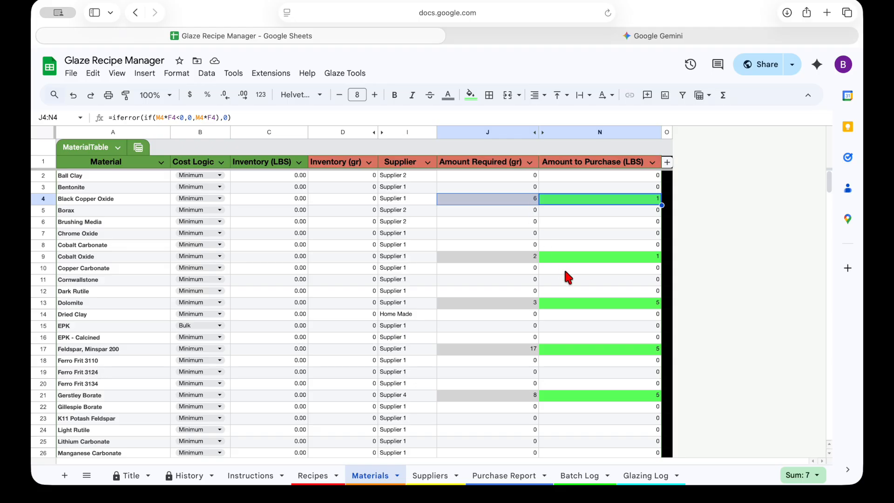
Step: Run the inventory update for the included glaze with the Log Glaze Batch option enabled
drag(579, 253, 509, 254)
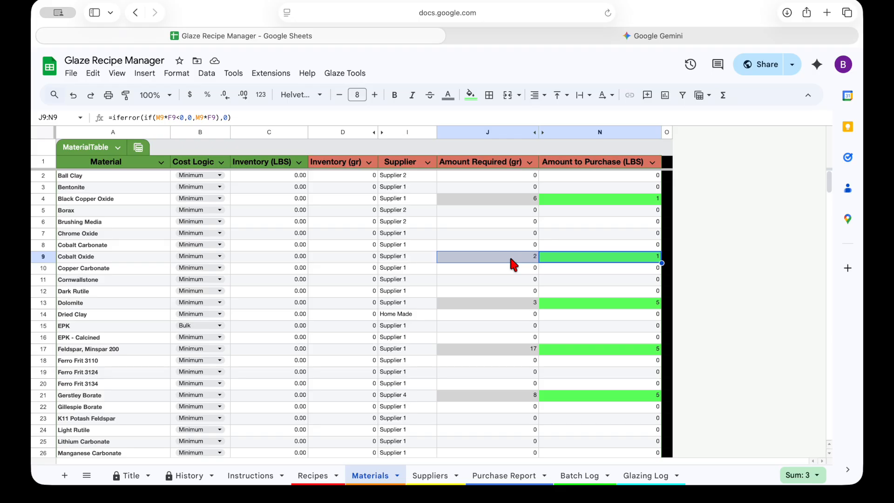
click(358, 74)
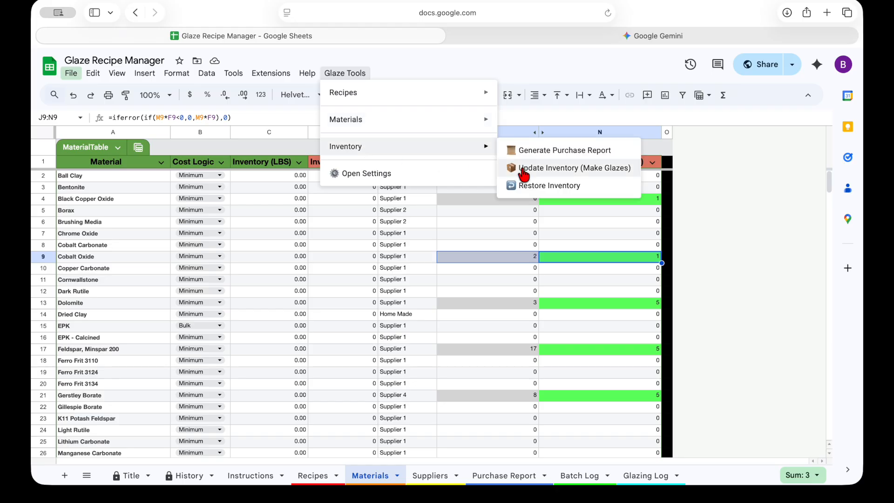
click(568, 169)
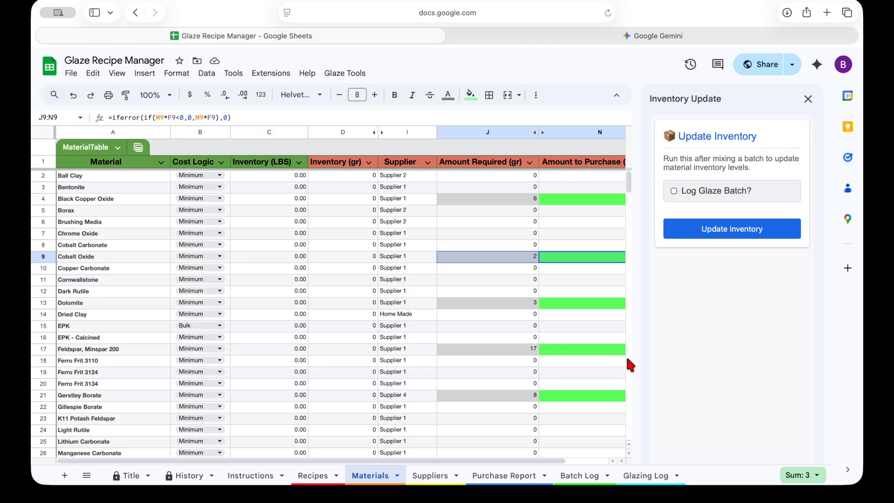
click(579, 475)
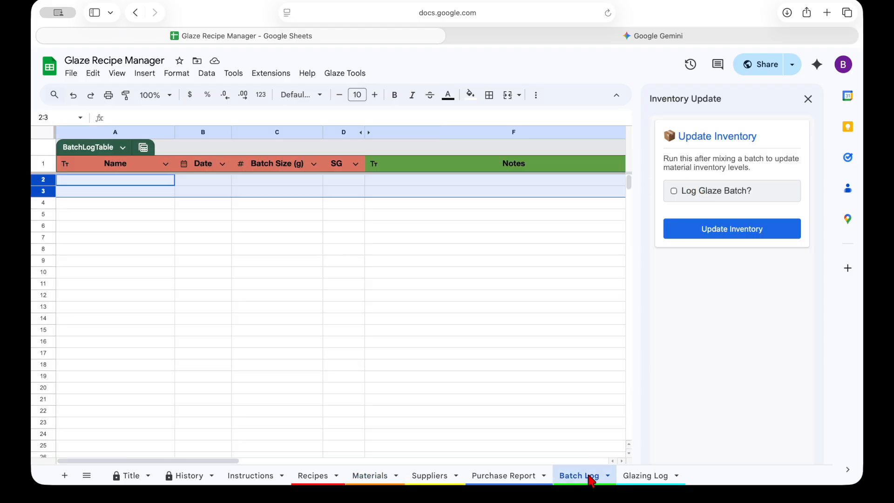
click(161, 179)
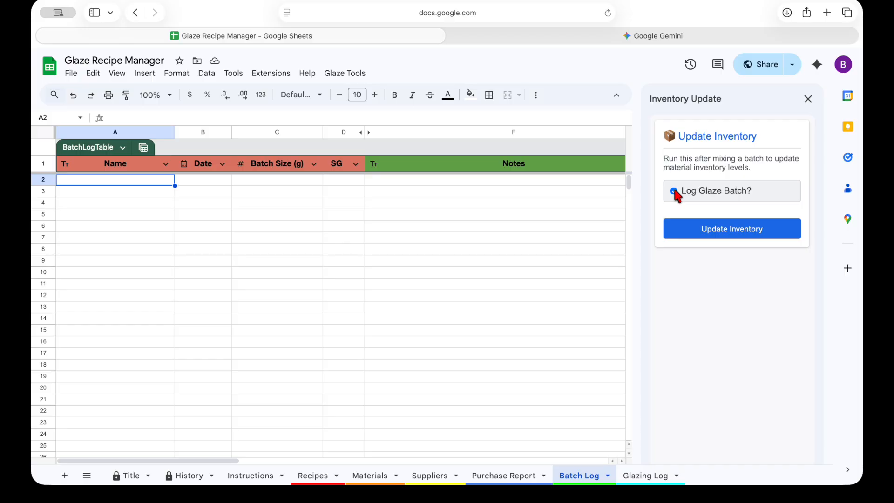
click(370, 474)
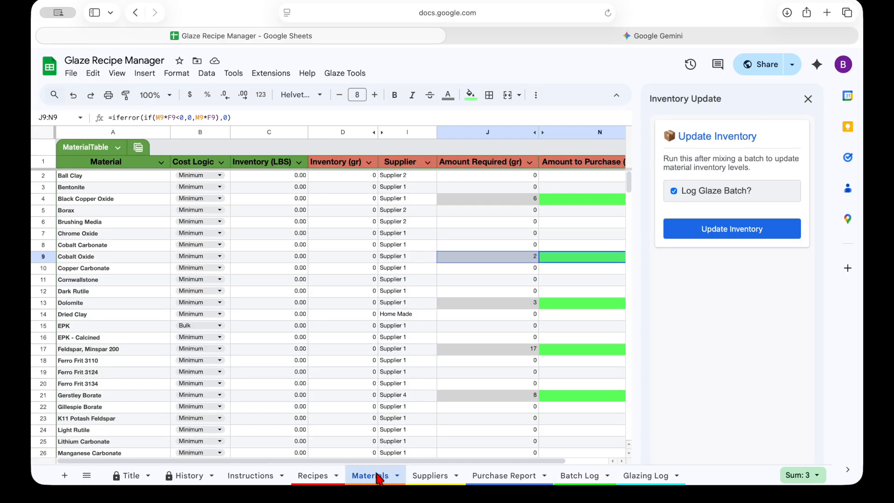
click(732, 228)
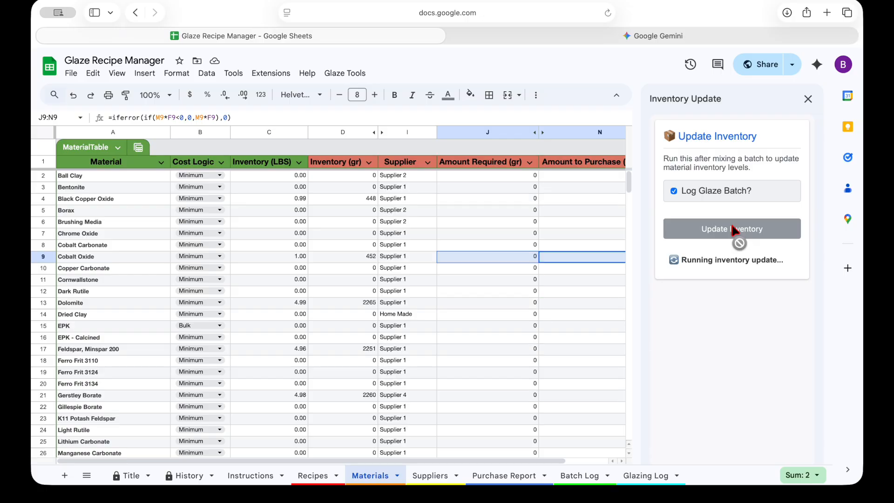
Step: Check the required amounts and inventory of Black Copper Oxide and Cobalt Oxide on the Materials sheet
click(532, 198)
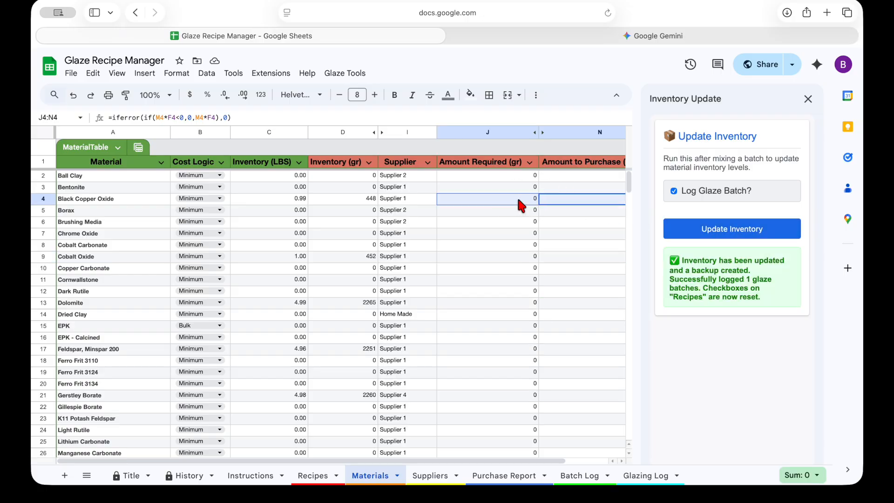
drag(286, 198, 325, 198)
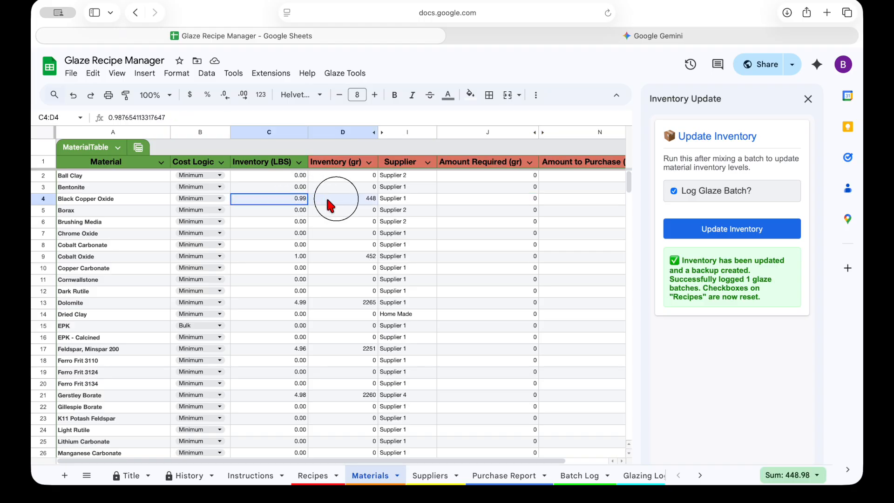
click(588, 258)
drag(330, 258, 284, 258)
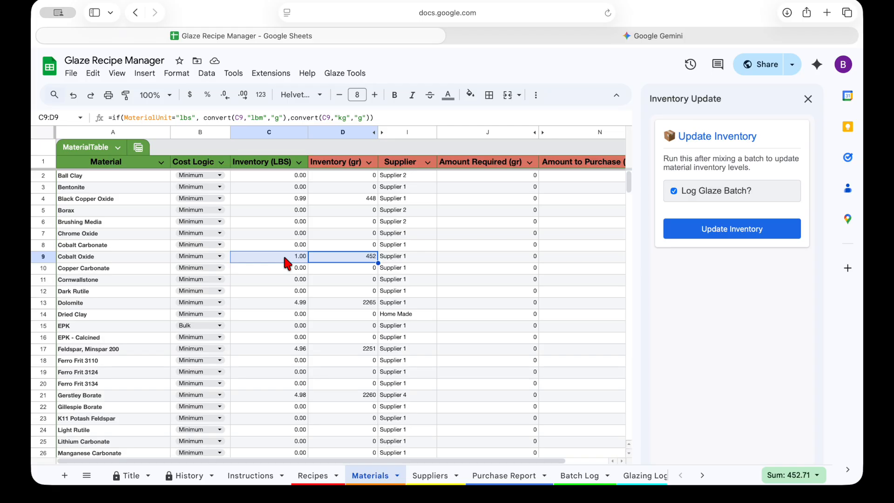
Step: Add the note "Whatever" to the Silky Black entry on the Batch Log sheet and dismiss the inventory update pane
click(578, 475)
drag(145, 185, 340, 184)
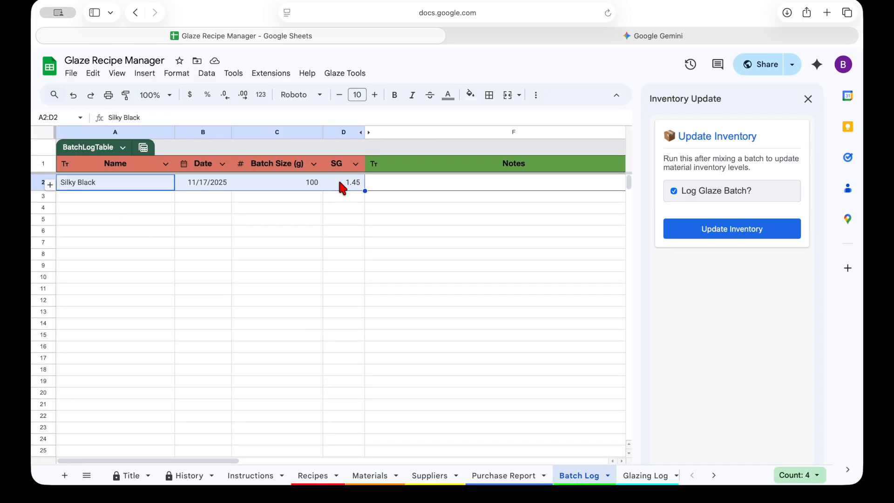
click(423, 184)
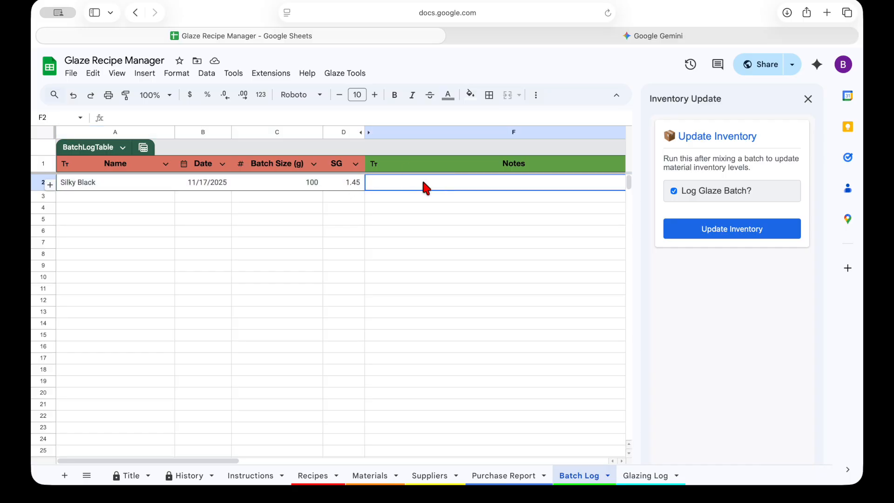
text(Whatever)
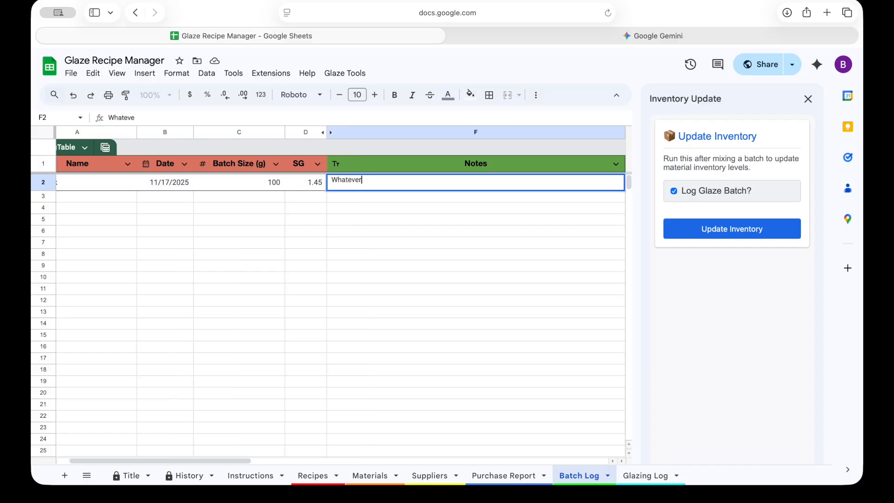
key(Return)
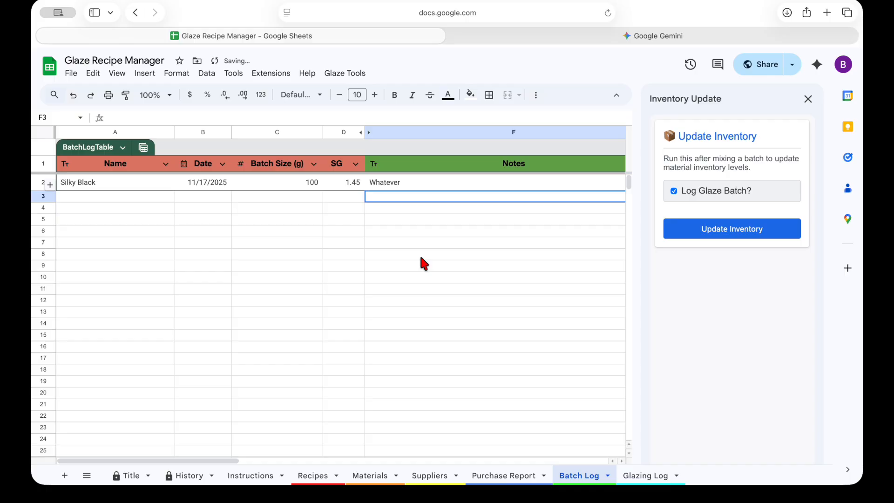
click(808, 99)
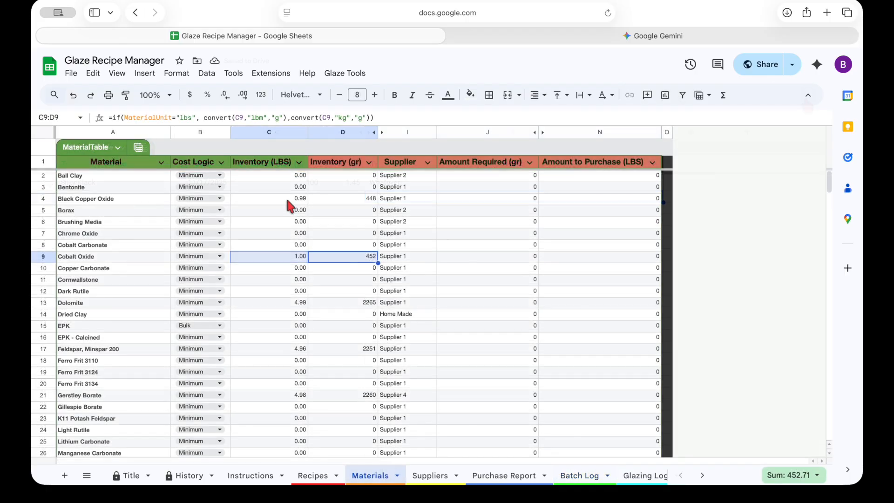
Step: Select the Black Copper Oxide and Cobalt Oxide inventory on the Materials sheet, and restore the inventory from the latest backup
drag(286, 196, 336, 199)
drag(273, 259, 329, 260)
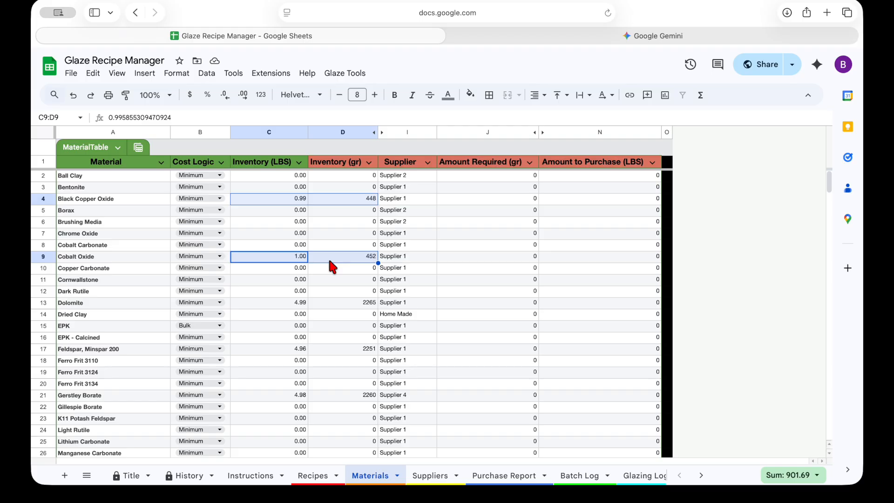
click(354, 73)
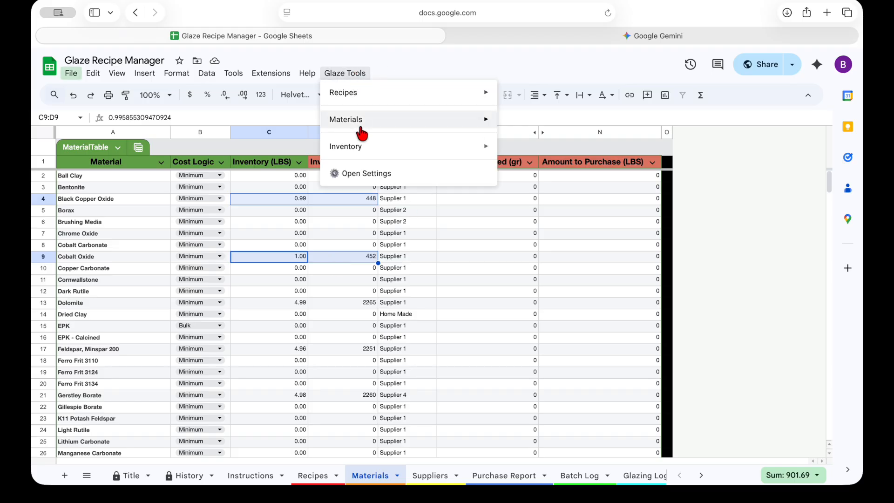
mouse_move(360, 148)
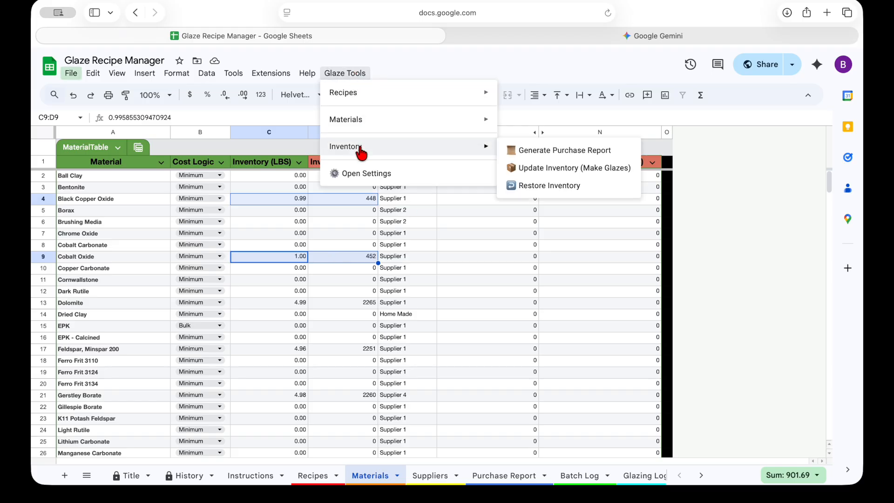
click(547, 187)
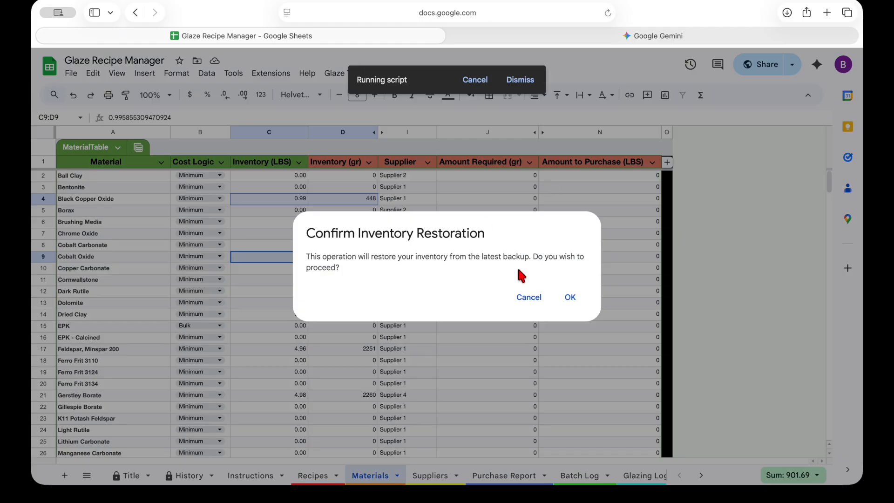
click(570, 297)
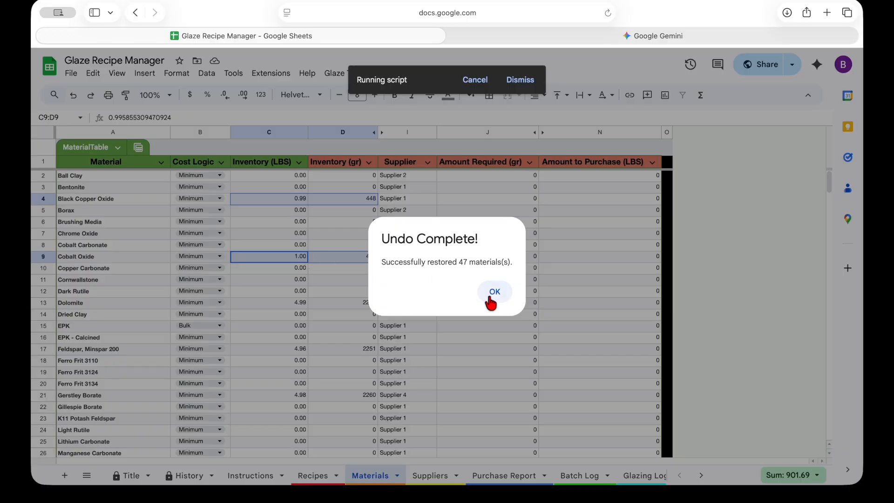
click(498, 296)
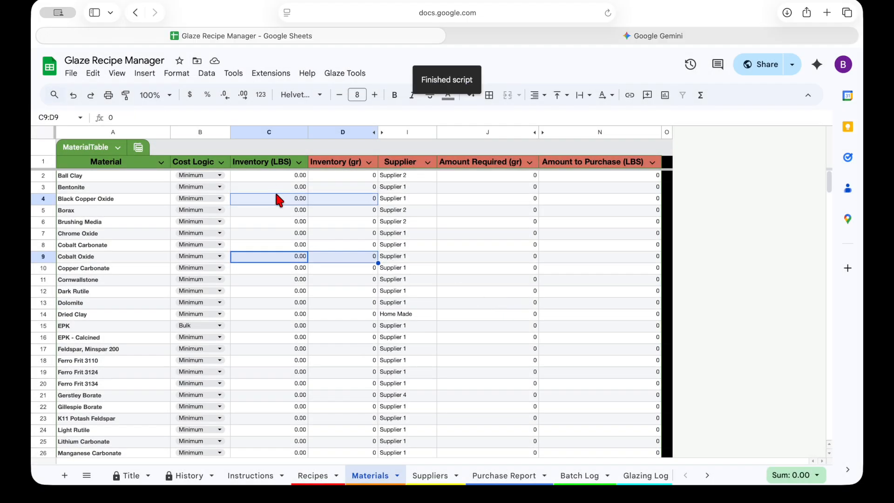